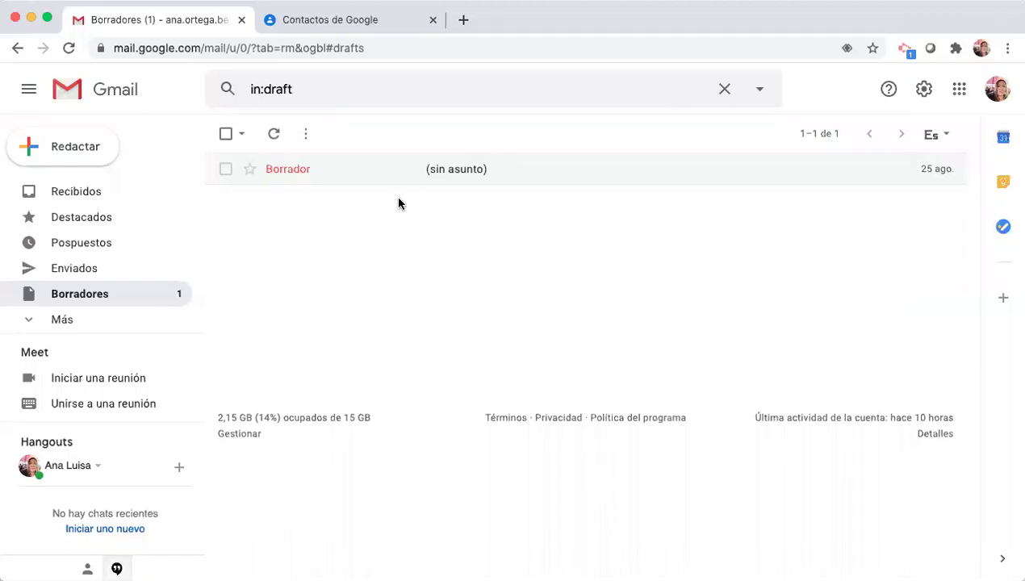
- Scroll the Gmail Drafts view back to its top-left corner
{"action": "scroll", "coordinate": [102, 109], "scroll_direction": "up", "scroll_amount": 5}
{"action": "scroll", "coordinate": [106, 108], "scroll_direction": "left", "scroll_amount": 3}
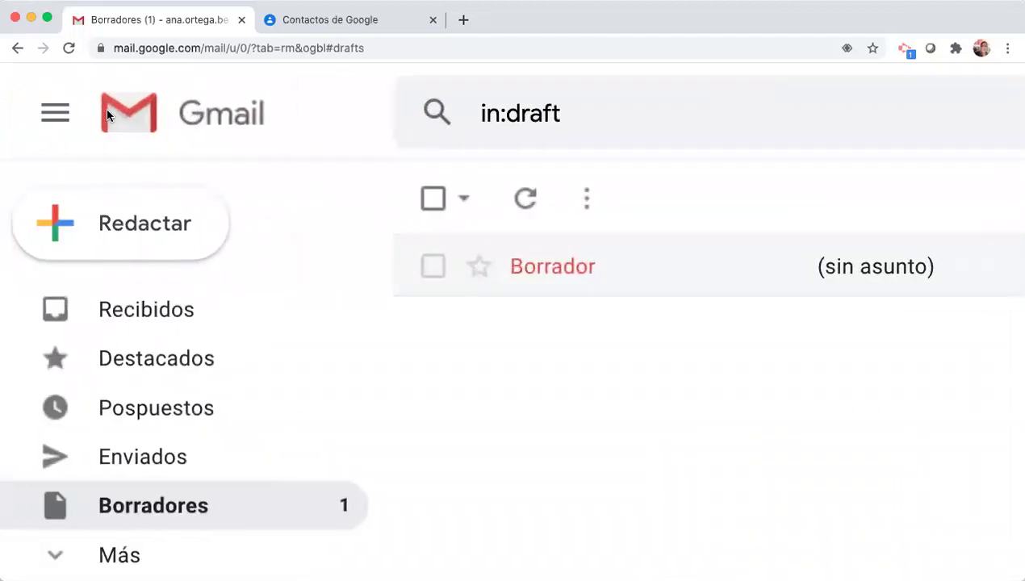
- Switch to the Contactos de Google tab and close the welcome dialog with Entendido
{"action": "left_click", "coordinate": [335, 22]}
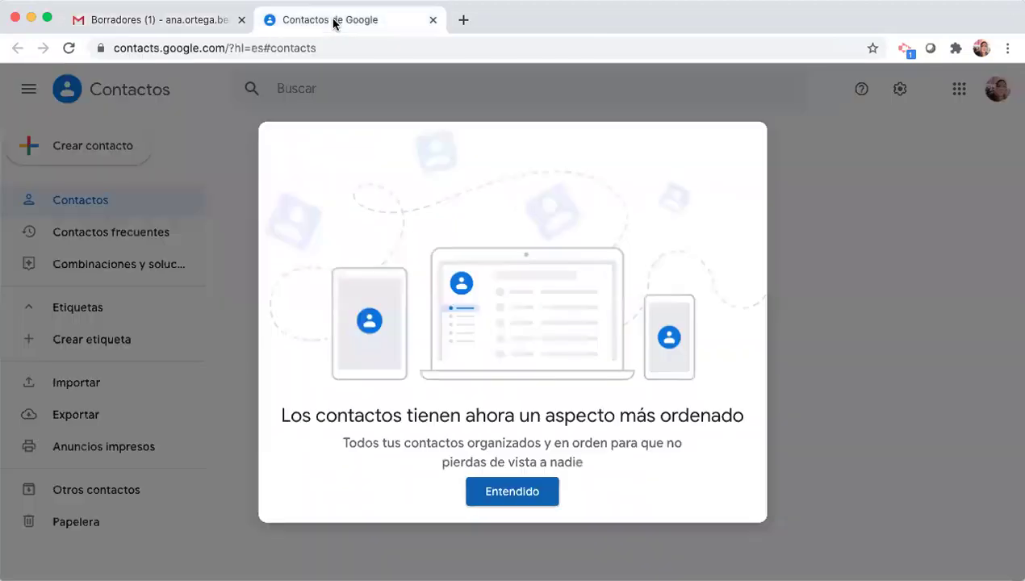
{"action": "scroll", "coordinate": [152, 149], "scroll_direction": "up", "scroll_amount": 5}
{"action": "left_click", "coordinate": [544, 494]}
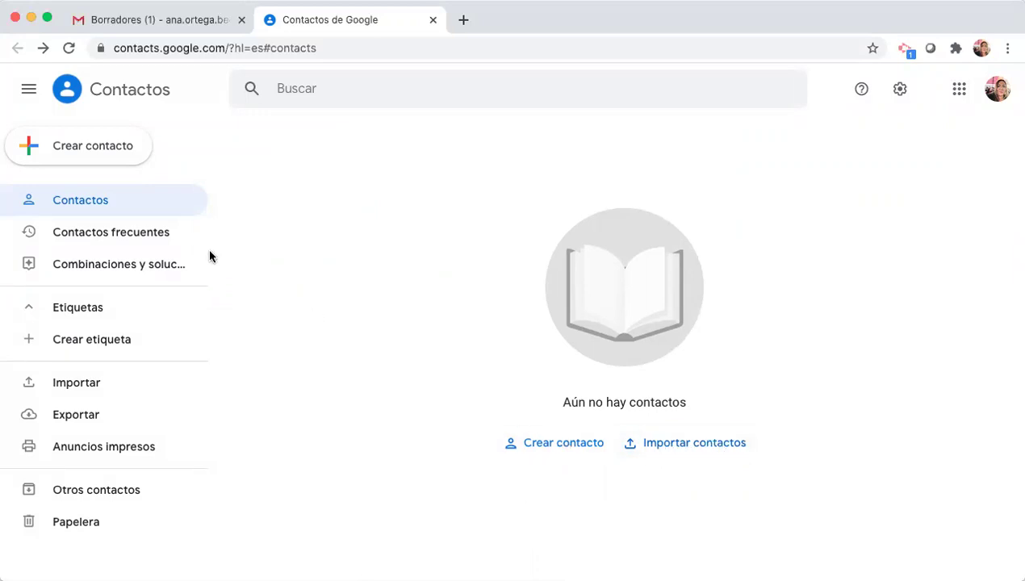
- Create a new label named 'DoSNTE 52'
{"action": "left_click", "coordinate": [132, 347]}
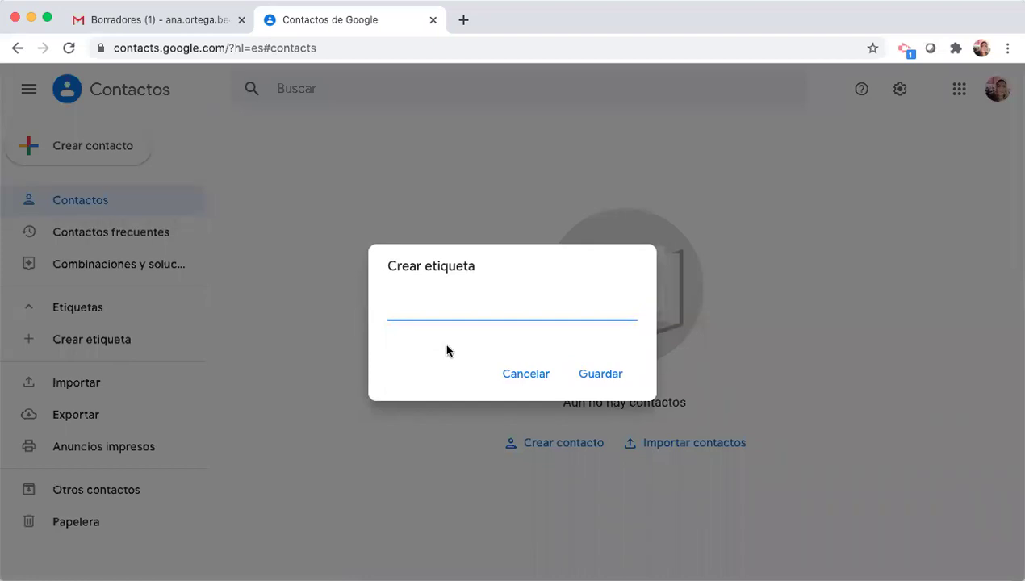
{"action": "type", "text": "DoSNTE 52"}
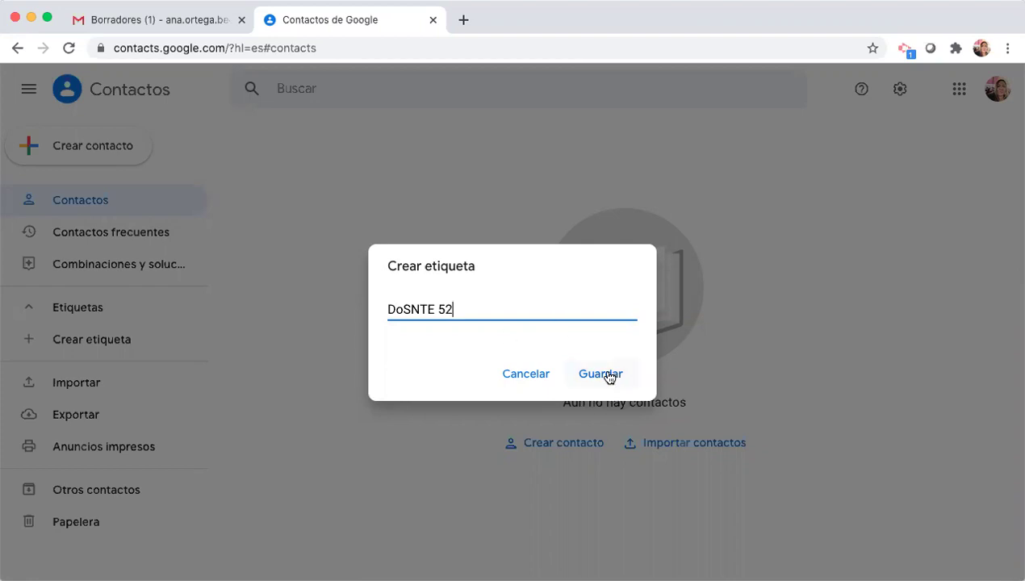
{"action": "left_click", "coordinate": [601, 376]}
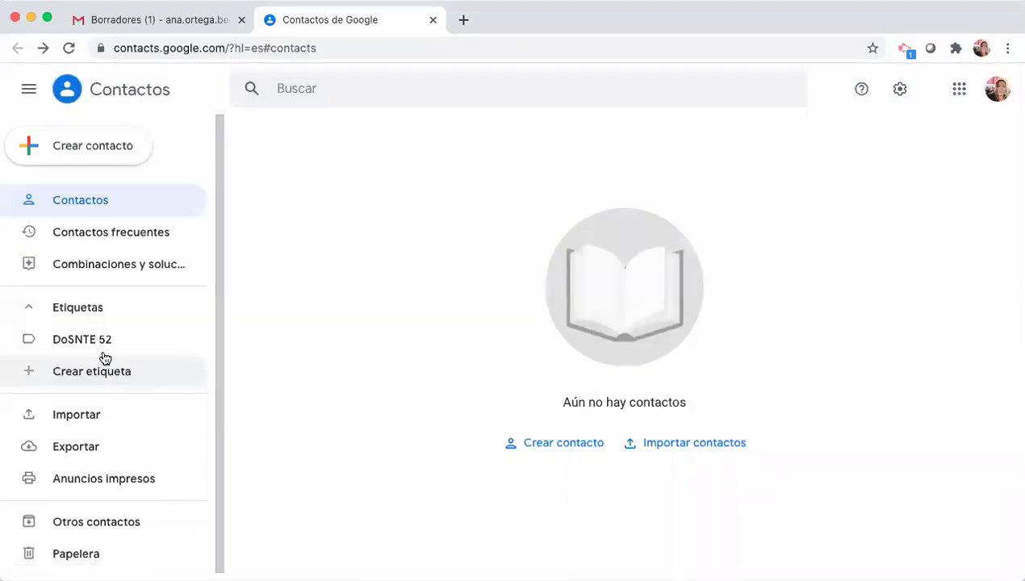
- Open the DoSNTE 52 label page and expand the Crear contacto menu
{"action": "left_click", "coordinate": [98, 340]}
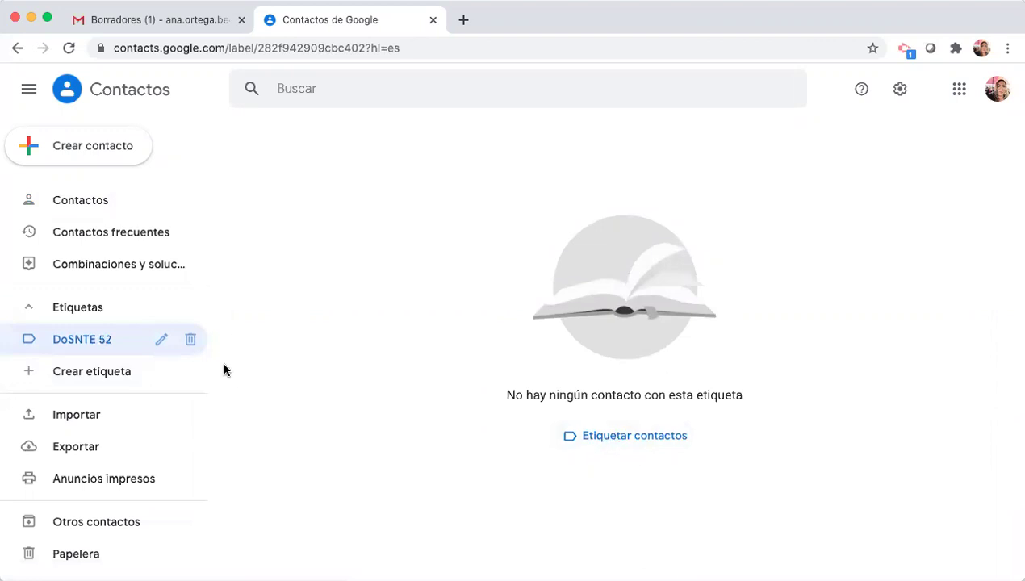
{"action": "left_click", "coordinate": [117, 149]}
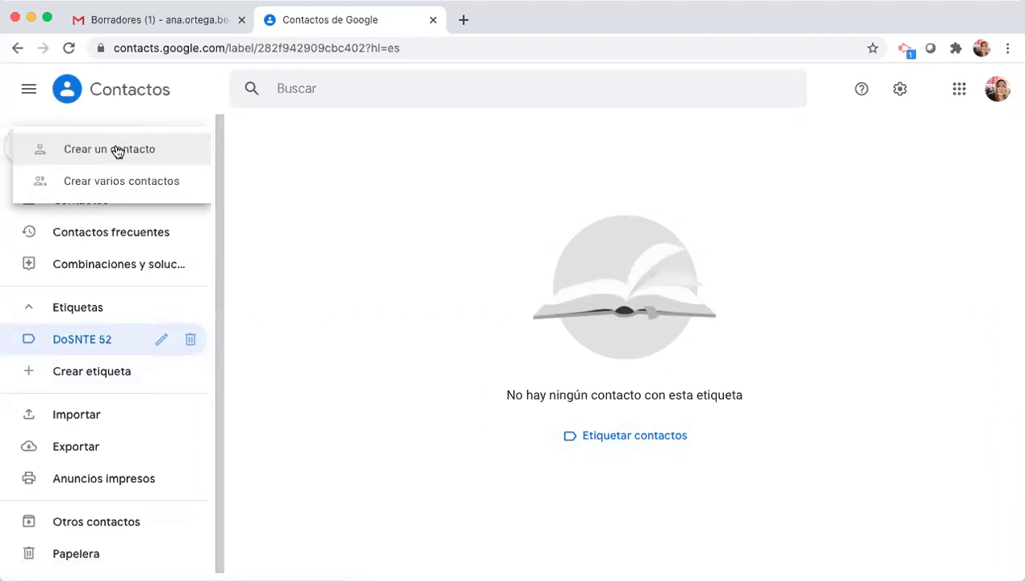
{"action": "left_click", "coordinate": [146, 150]}
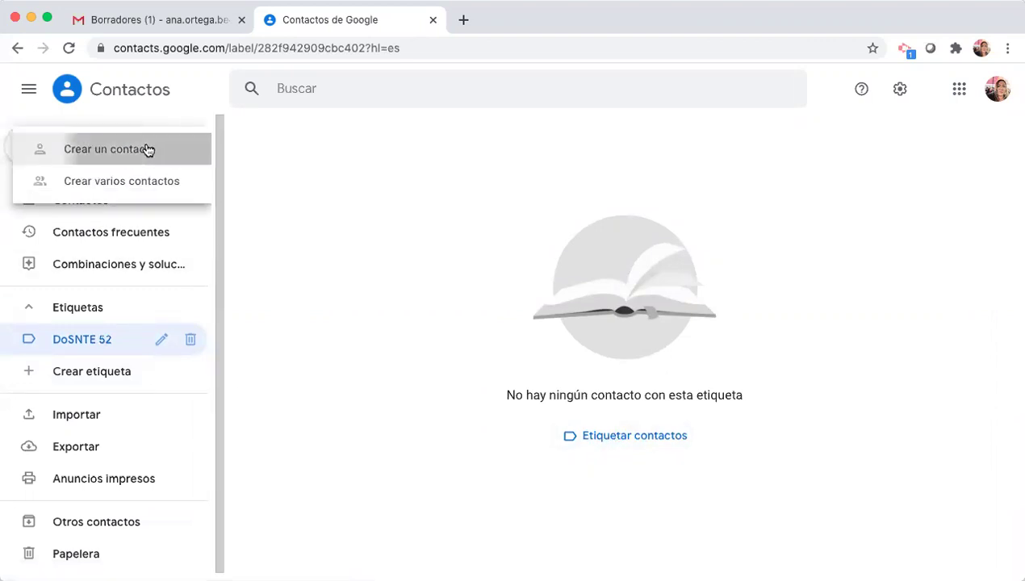
- Add one contact to DoSNTE 52 from a Gmail address using Crear varios contactos
{"action": "left_click", "coordinate": [143, 186]}
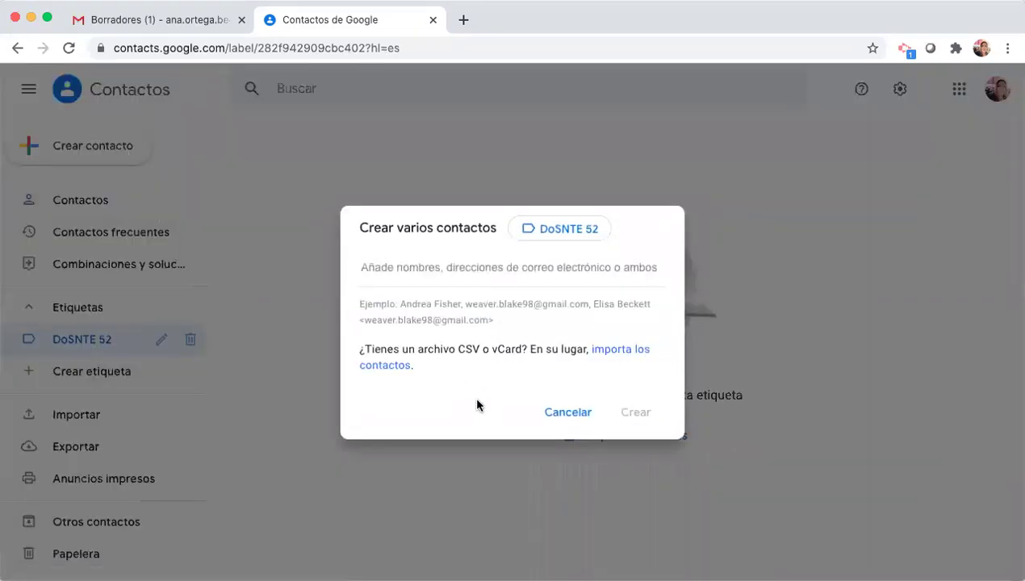
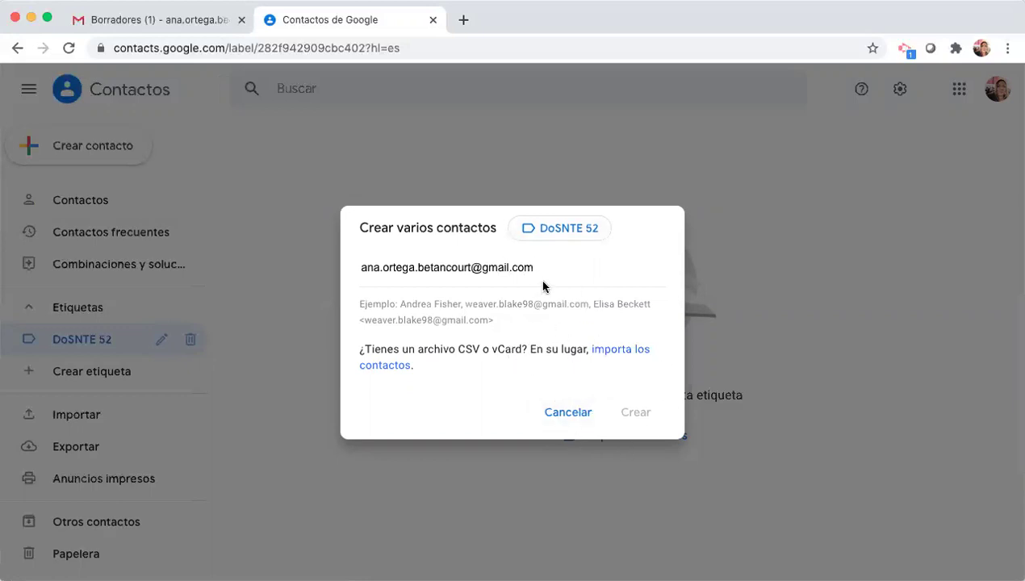
{"action": "left_click", "coordinate": [433, 268]}
{"action": "type", "text": "e"}
{"action": "left_click", "coordinate": [575, 273]}
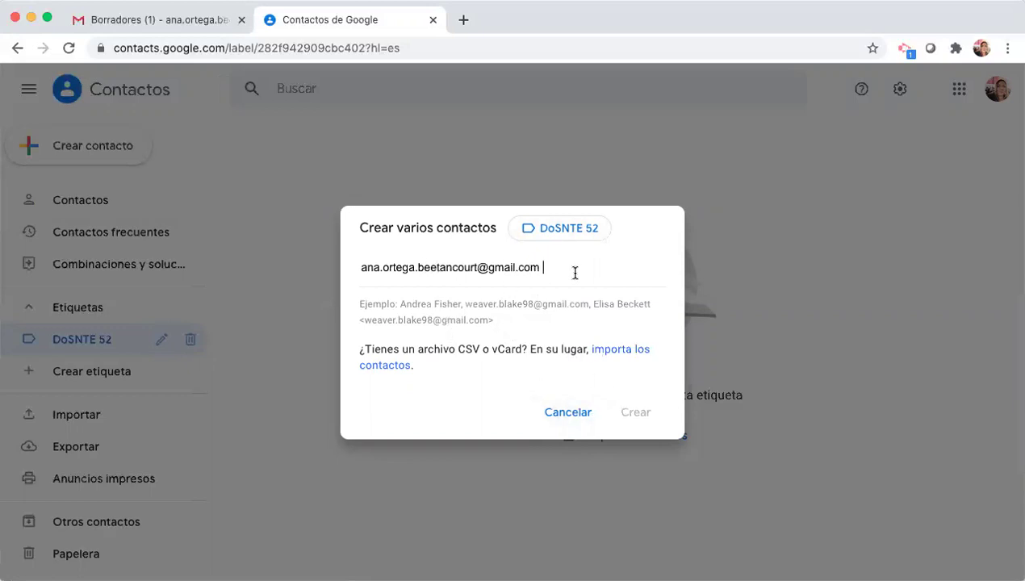
{"action": "key", "text": "Return"}
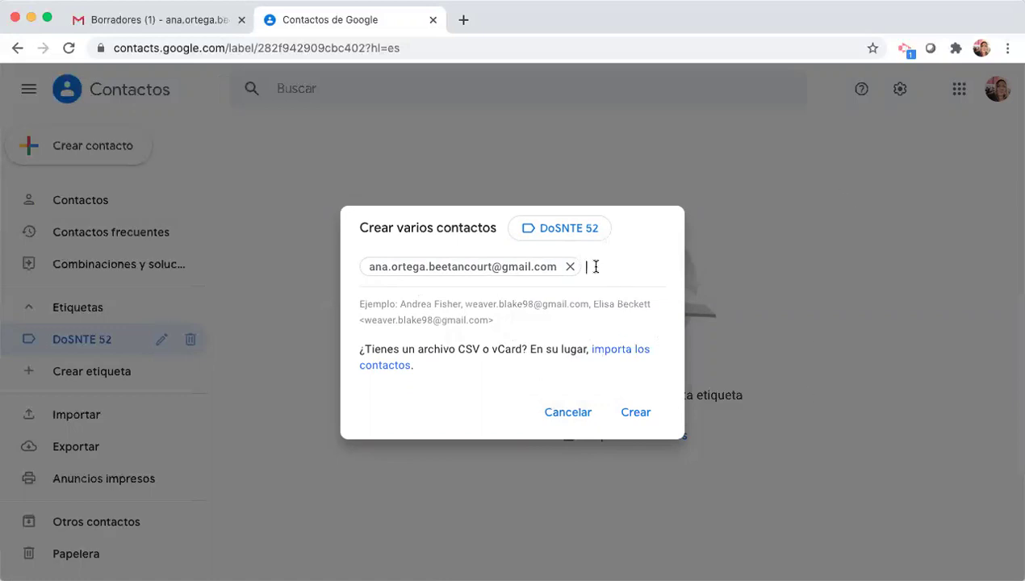
{"action": "left_click", "coordinate": [636, 413]}
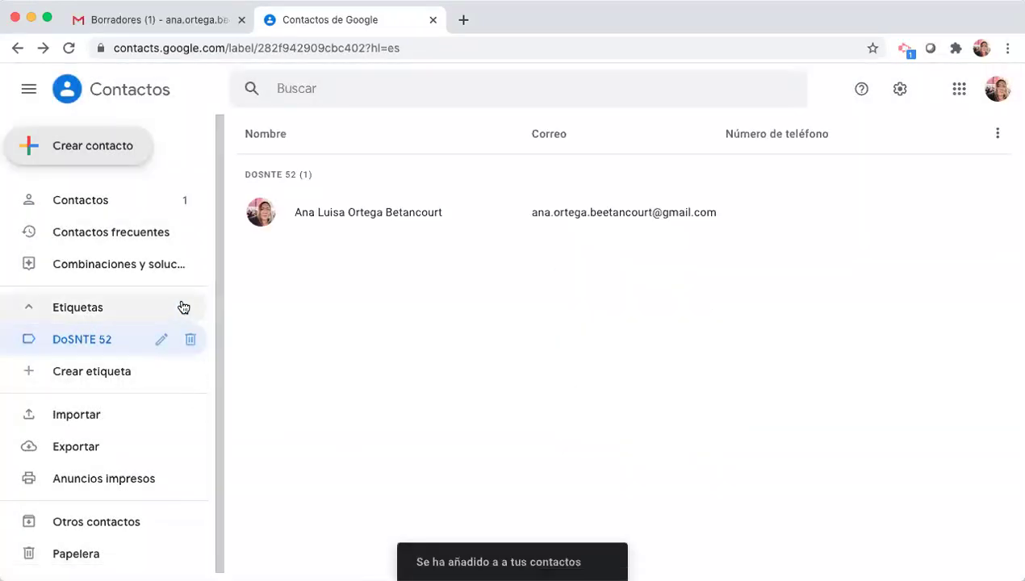
- Create a second label named 'Grupo 1-A' and open its page
{"action": "left_click", "coordinate": [105, 379]}
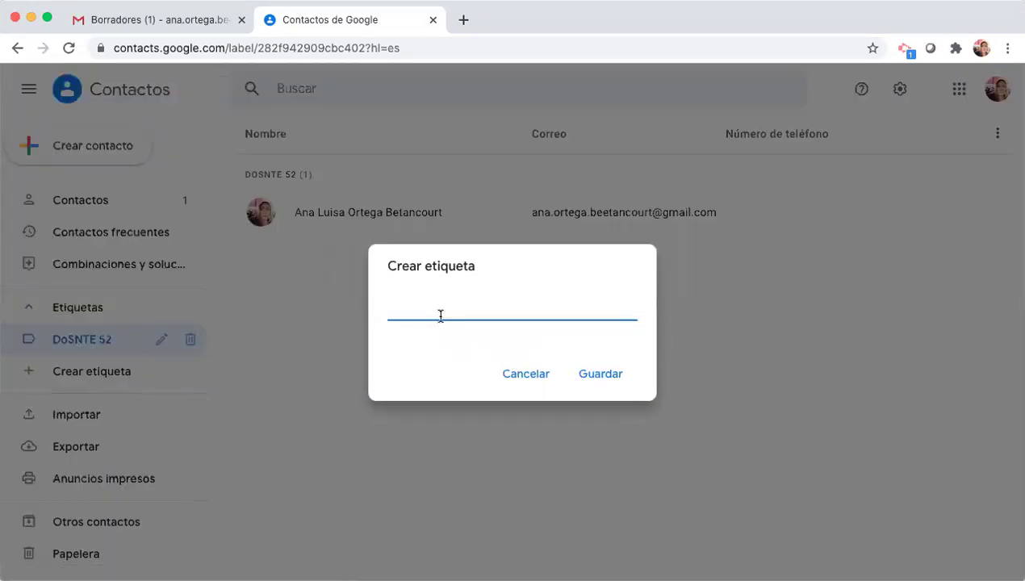
{"action": "type", "text": "Grupo 1-A"}
{"action": "left_click", "coordinate": [604, 374]}
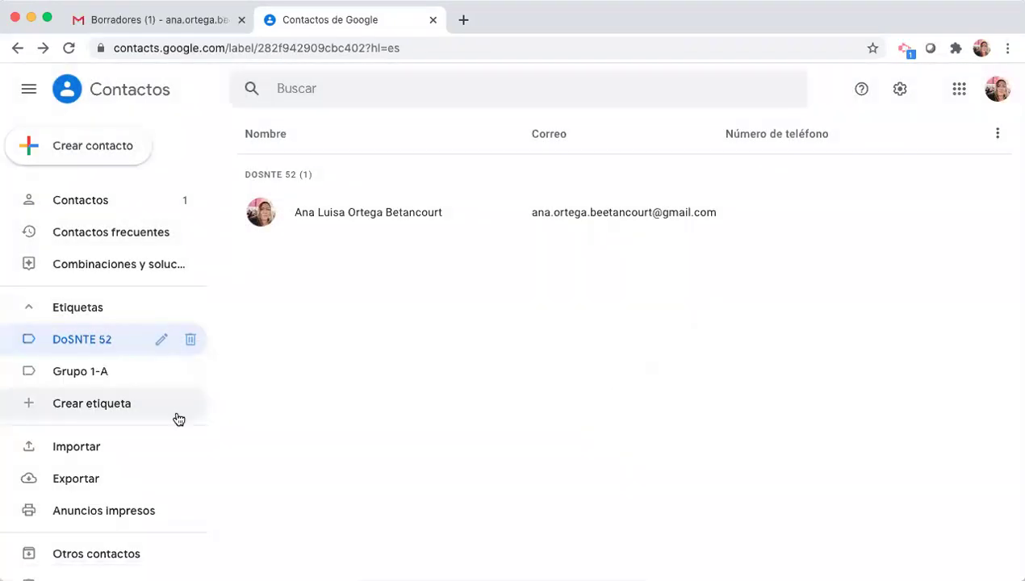
{"action": "left_click", "coordinate": [100, 373]}
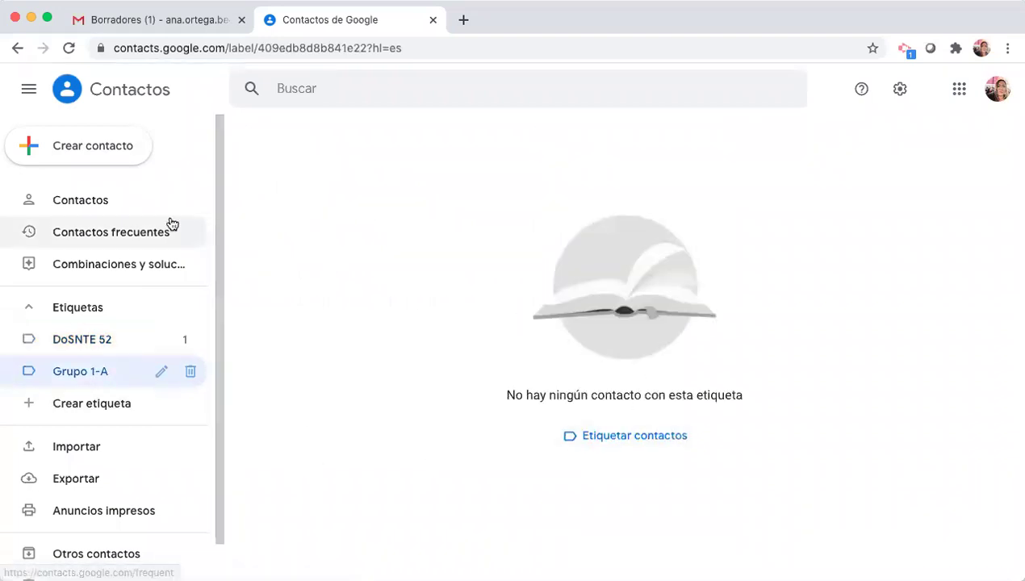
- Start adding several contacts, remove a mistakenly pasted link, and cancel the form
{"action": "left_click", "coordinate": [91, 149]}
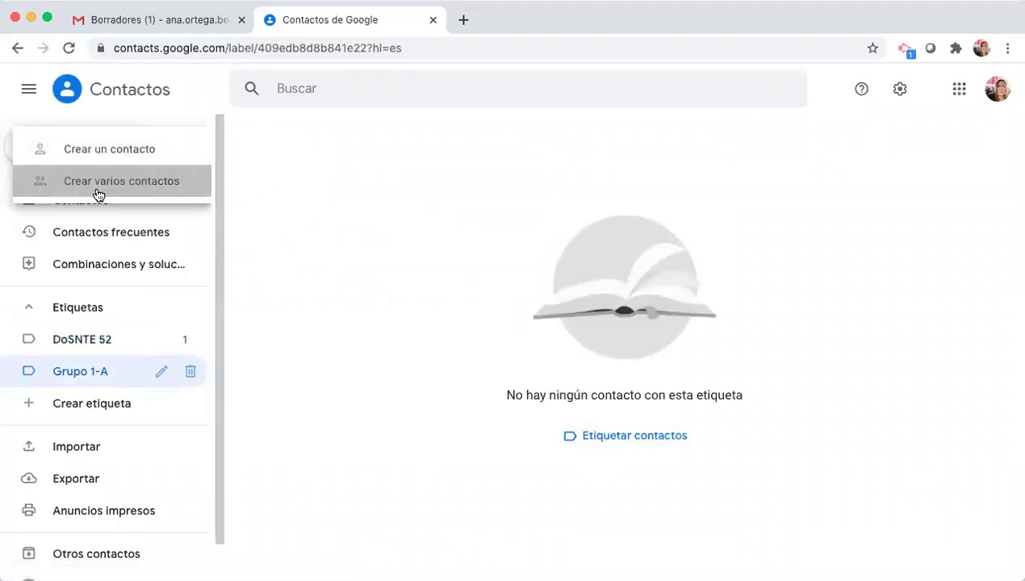
{"action": "left_click", "coordinate": [96, 187]}
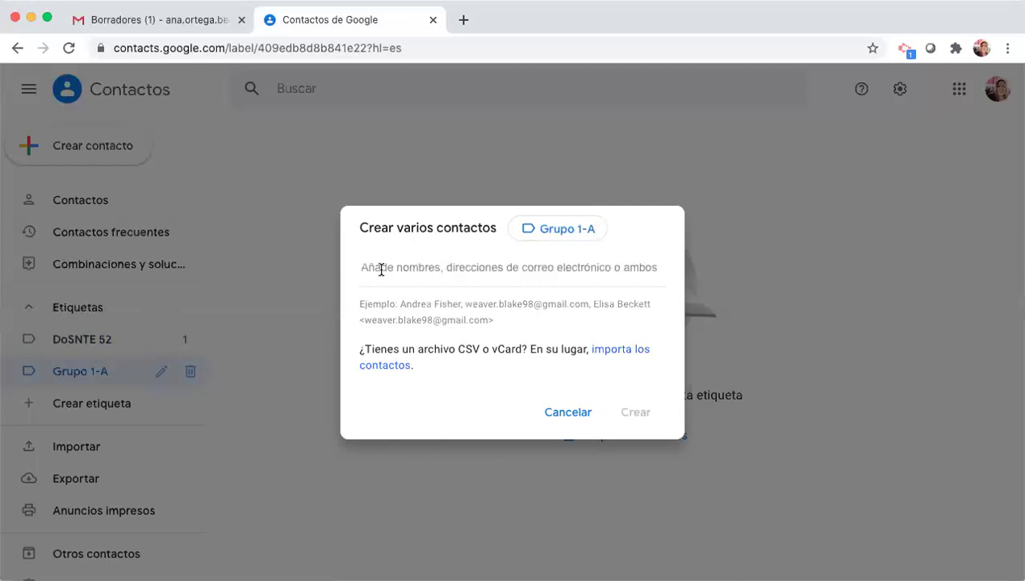
{"action": "key", "text": "super+v"}
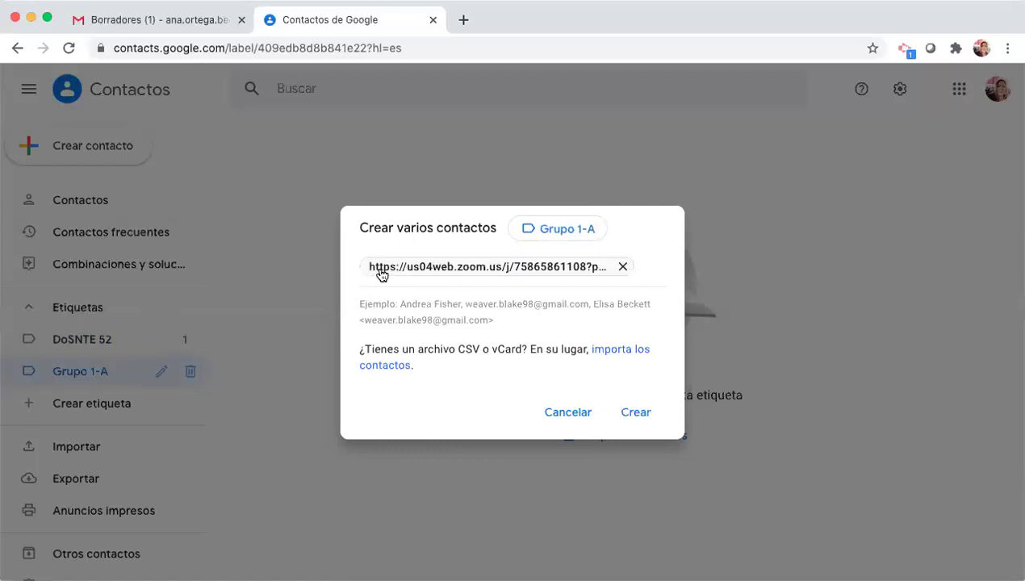
{"action": "left_click", "coordinate": [622, 268]}
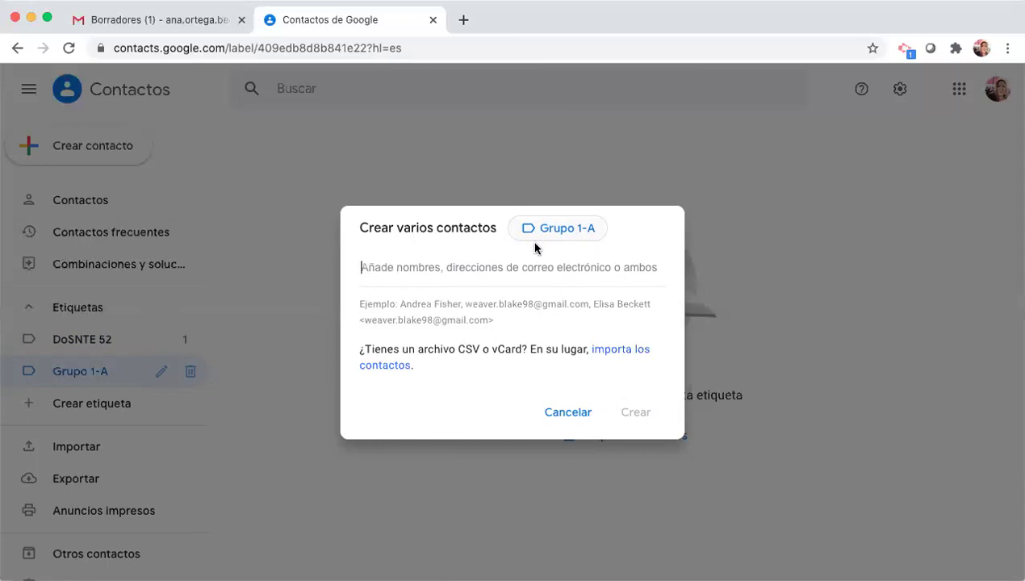
{"action": "left_click", "coordinate": [576, 416]}
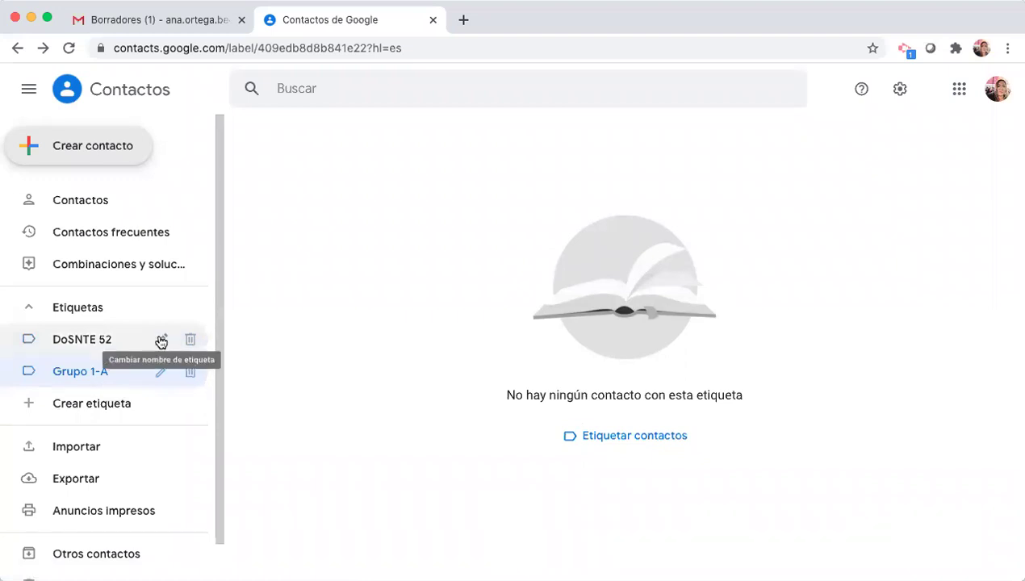
- Change the Grupo 1-A label name to 'Grupo 1-B', save it, and go back to Gmail
{"action": "left_click", "coordinate": [160, 372]}
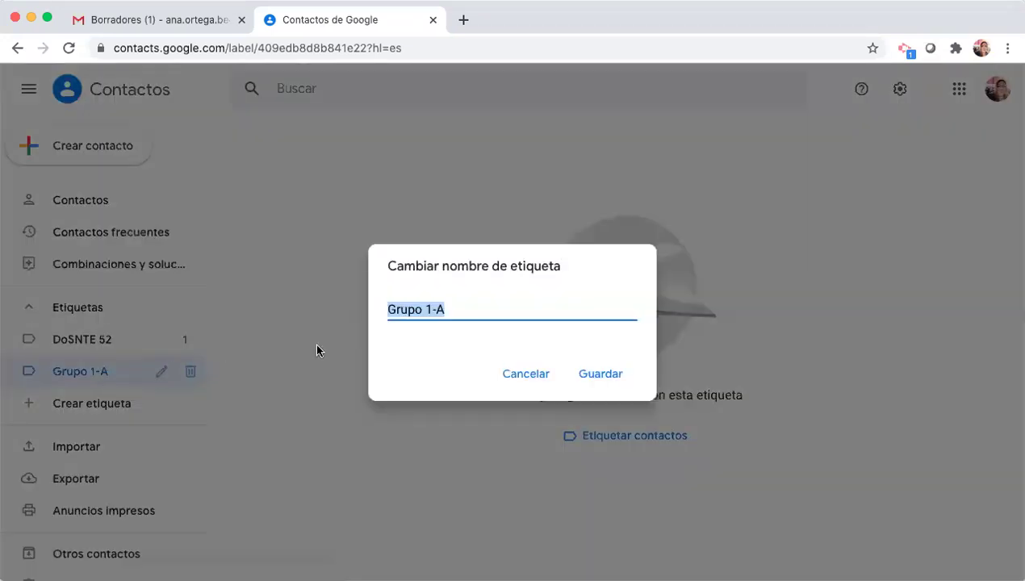
{"action": "left_click", "coordinate": [474, 308]}
{"action": "key", "text": "BackSpace"}
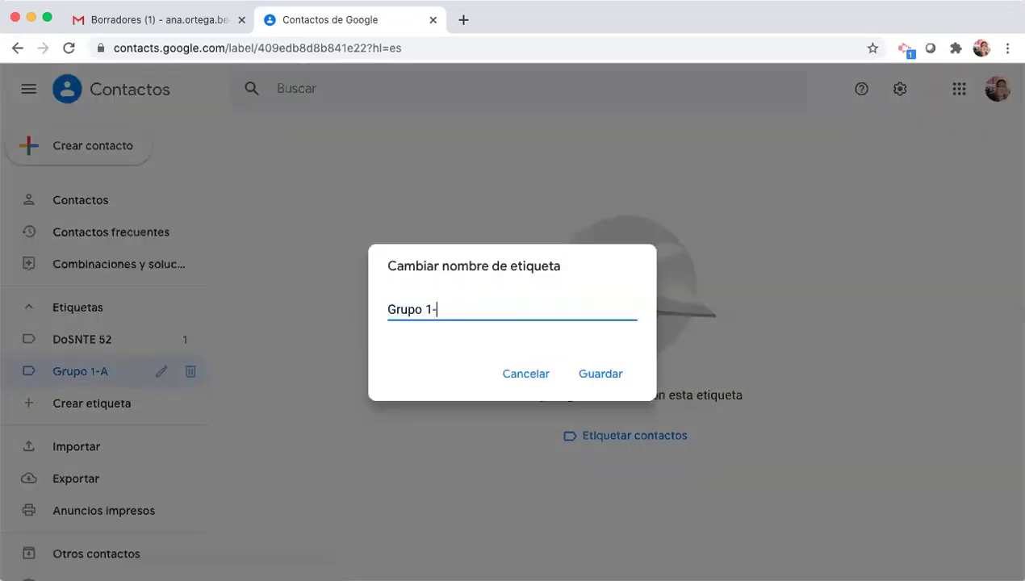
{"action": "type", "text": "H"}
{"action": "key", "text": "BackSpace"}
{"action": "type", "text": "A"}
{"action": "key", "text": "BackSpace"}
{"action": "type", "text": "B"}
{"action": "left_click", "coordinate": [605, 372]}
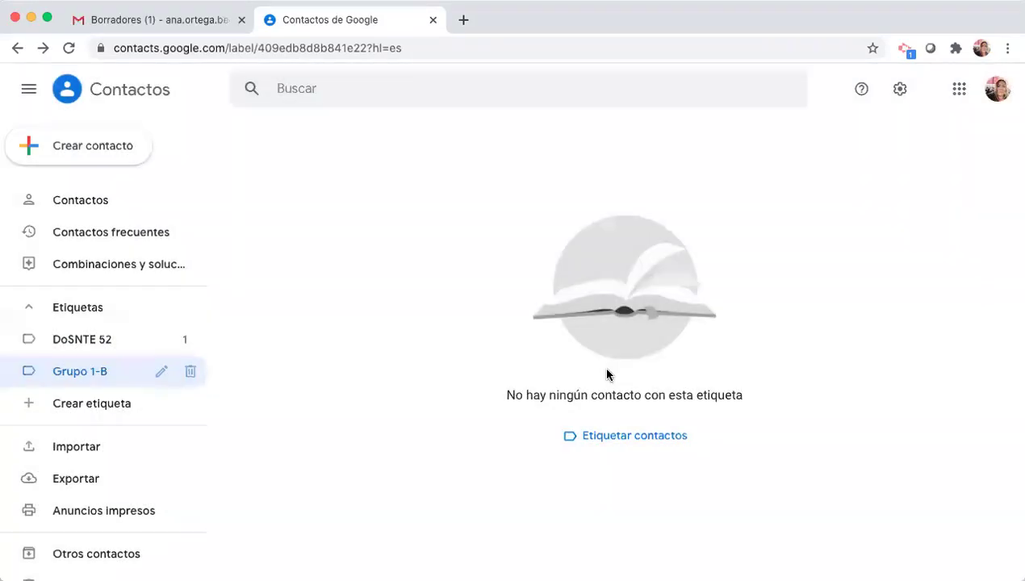
{"action": "left_click", "coordinate": [156, 20]}
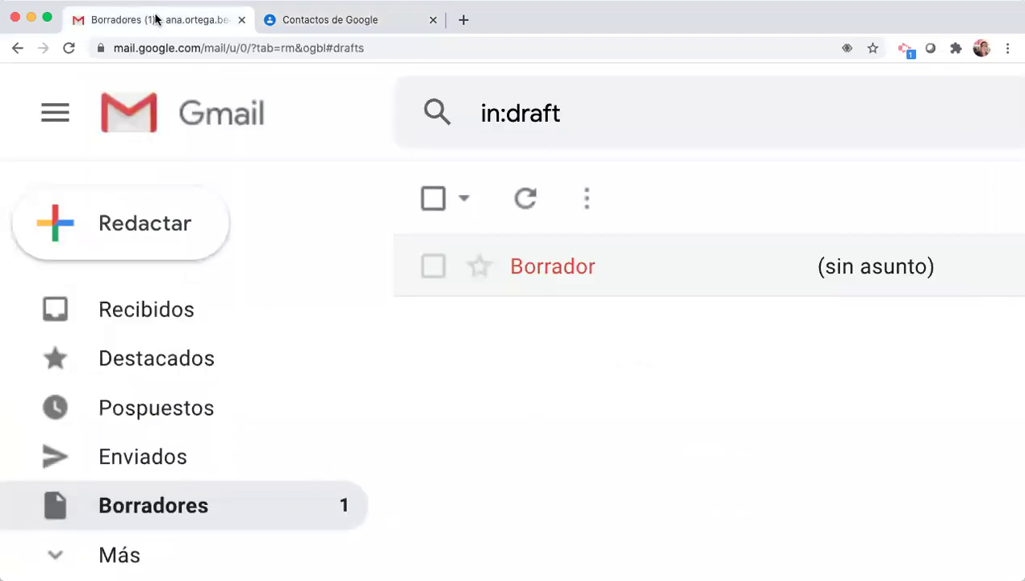
- Start a new message, add DoSNTE 52 to the To line, then remove it again
{"action": "left_click", "coordinate": [181, 233]}
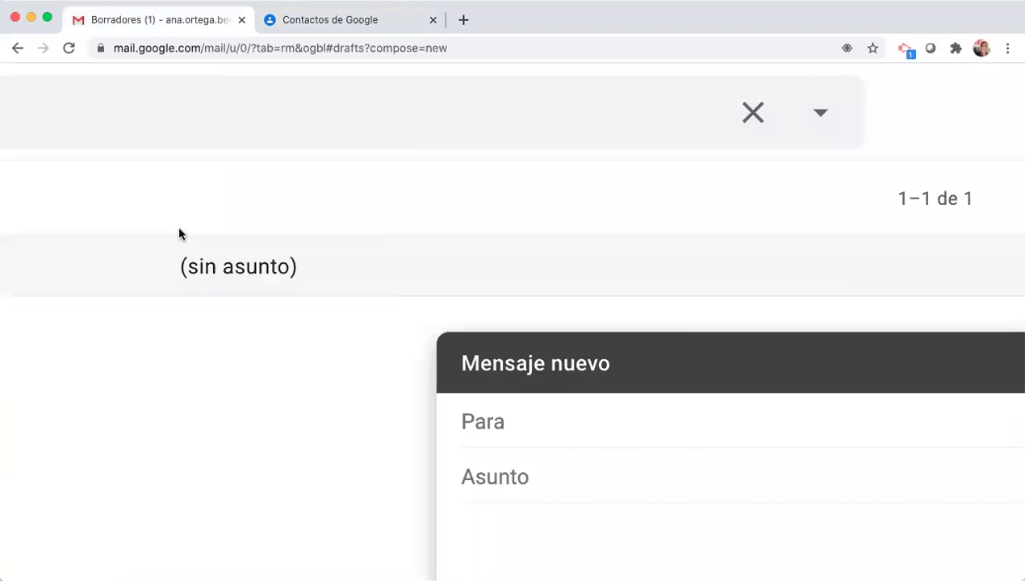
{"action": "scroll", "coordinate": [684, 450], "scroll_direction": "down", "scroll_amount": 5}
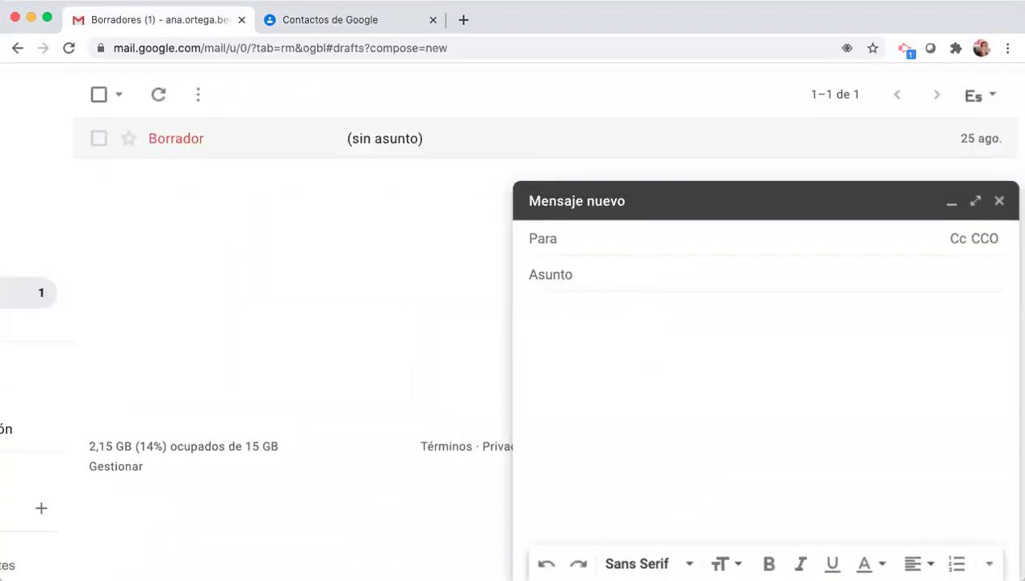
{"action": "type", "text": "Do"}
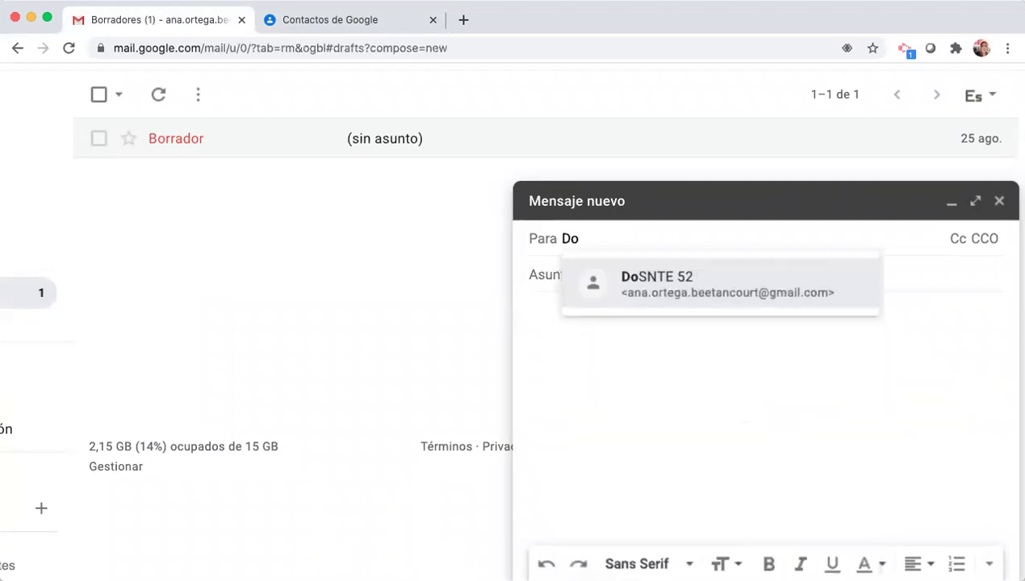
{"action": "left_click", "coordinate": [718, 287]}
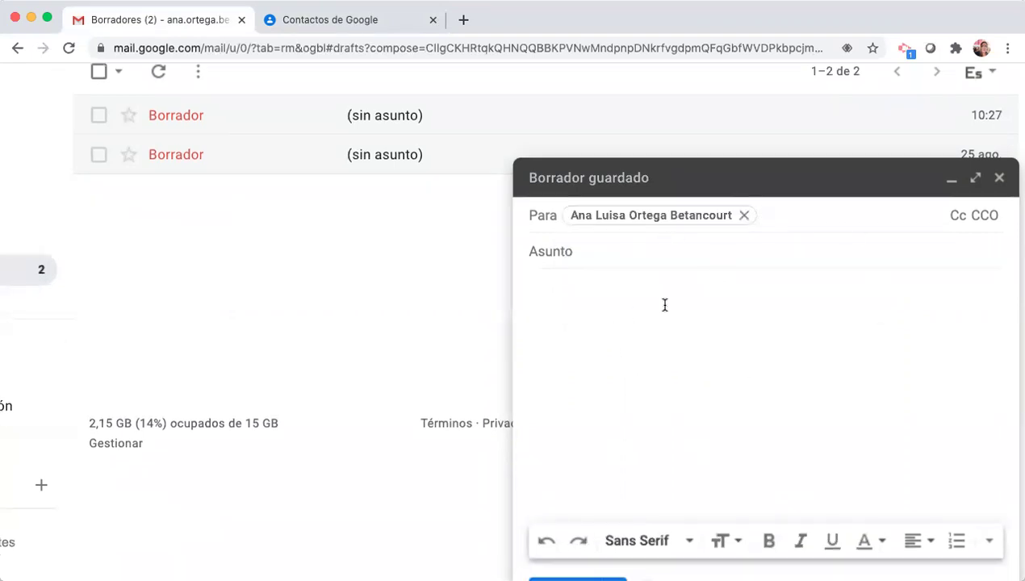
{"action": "left_click", "coordinate": [650, 344]}
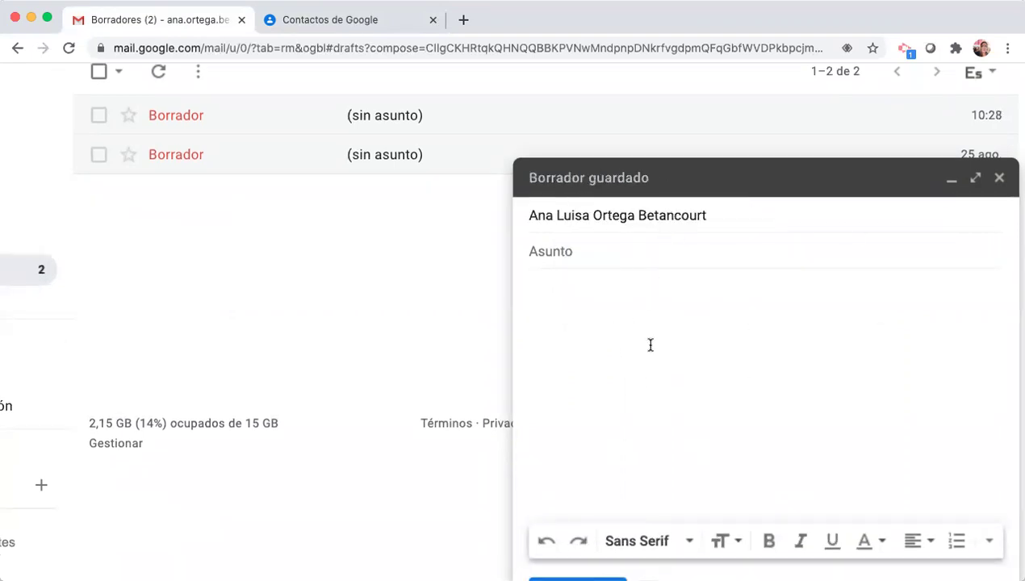
{"action": "left_click", "coordinate": [741, 218]}
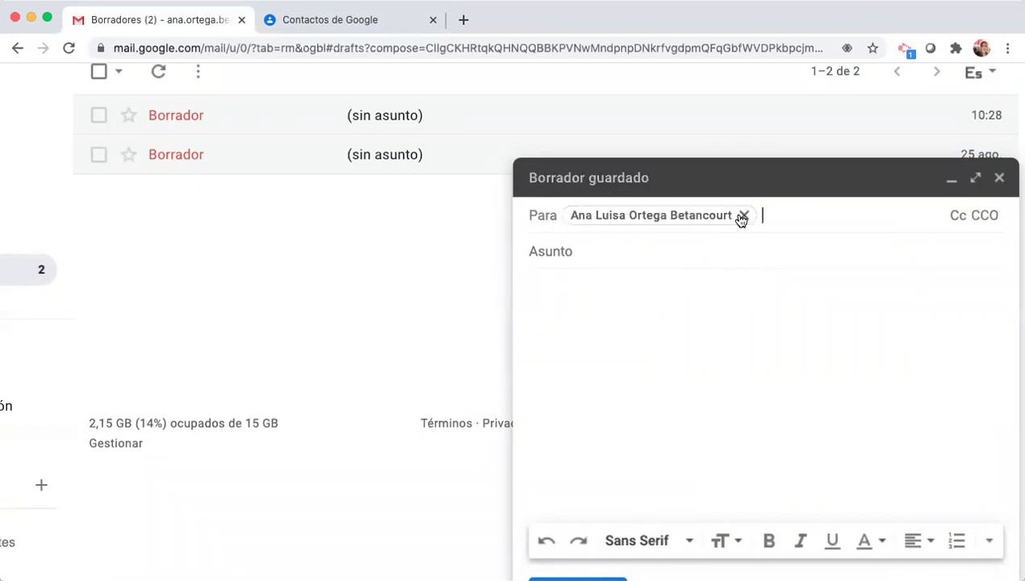
{"action": "left_click", "coordinate": [742, 216]}
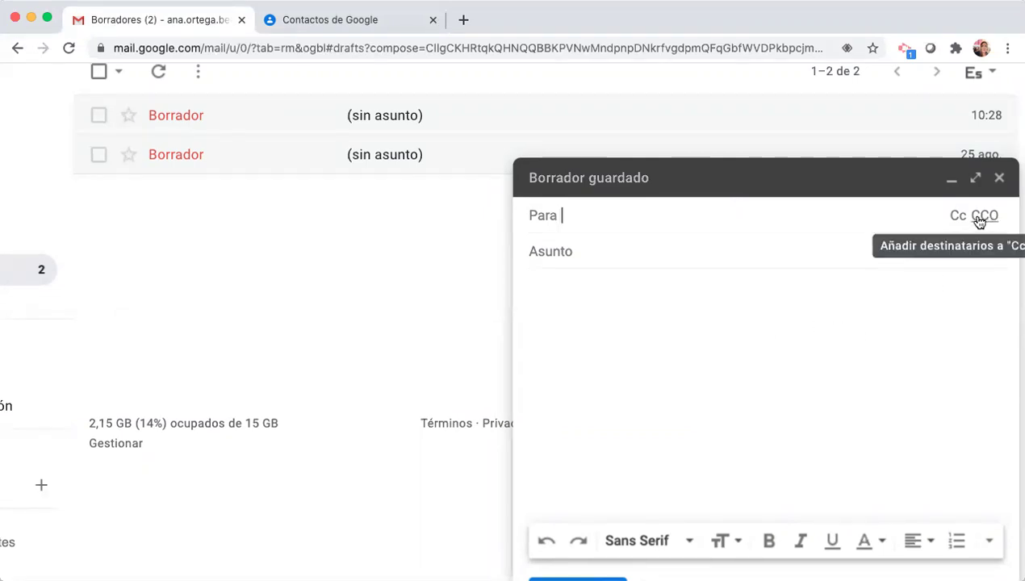
- Show the CCO line, add DoSNTE 52 as a BCC recipient, and type 'Grupo'
{"action": "left_click", "coordinate": [986, 216]}
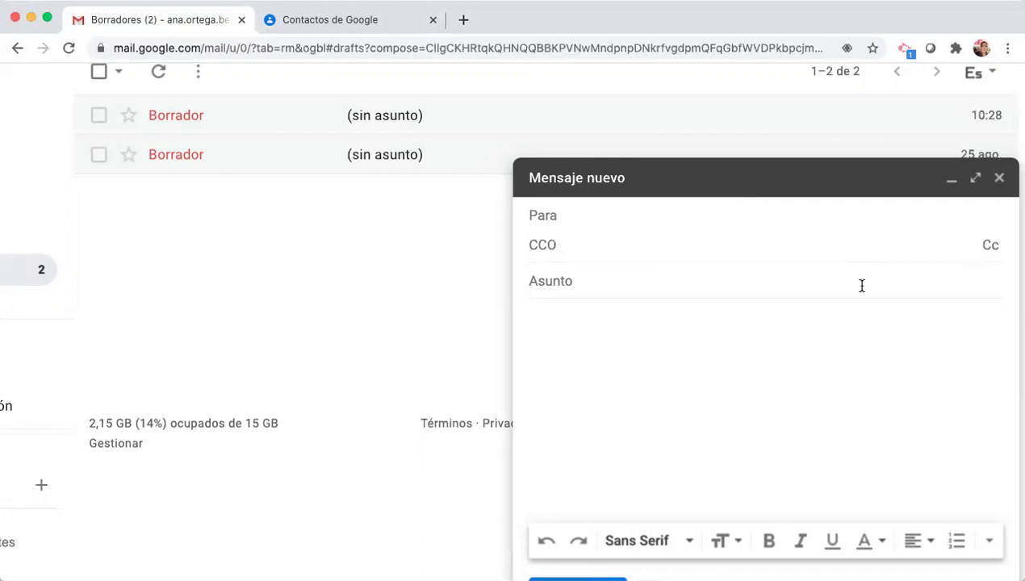
{"action": "type", "text": "Do"}
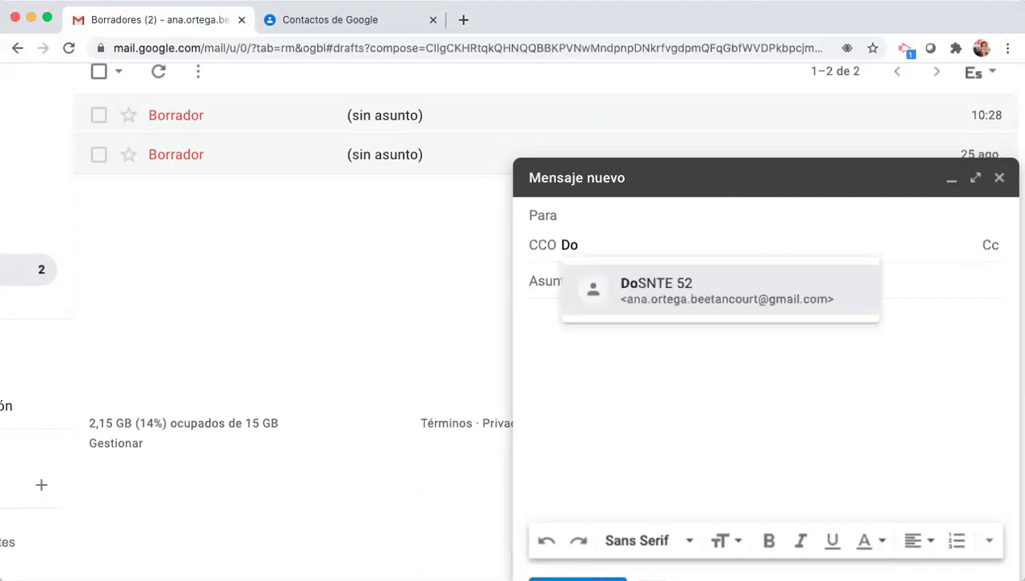
{"action": "left_click", "coordinate": [808, 296]}
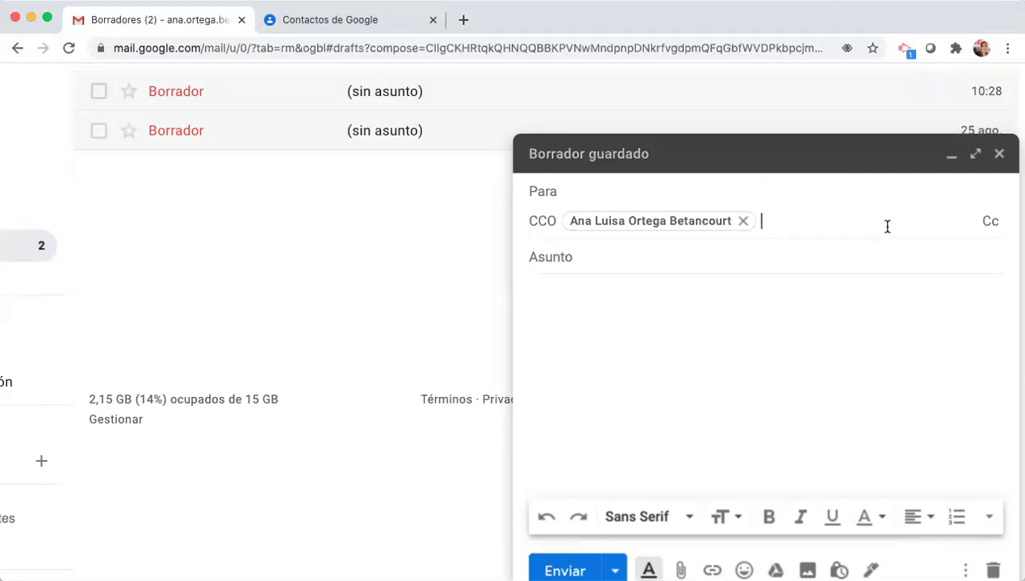
{"action": "type", "text": "Gr"}
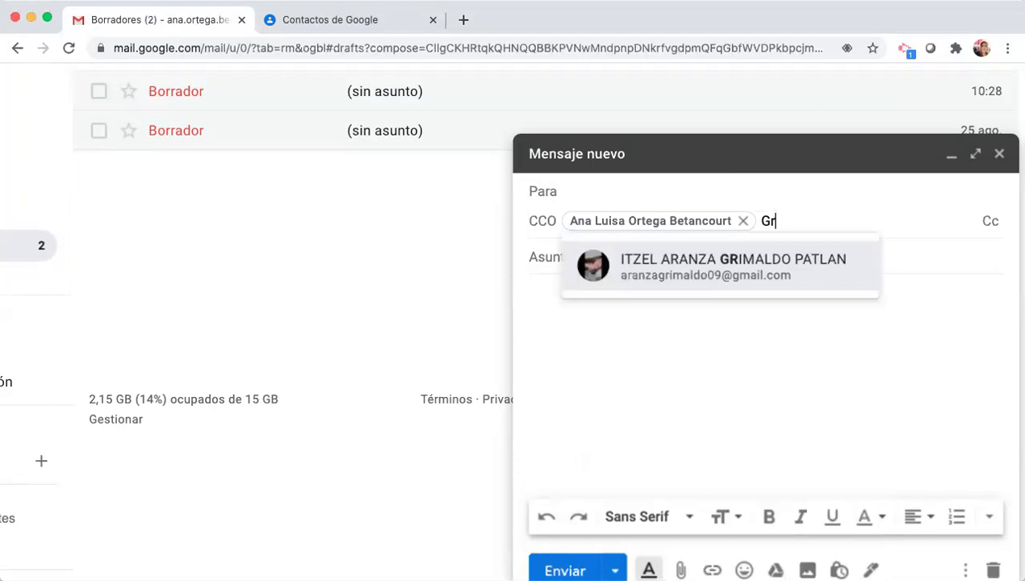
{"action": "type", "text": "upo"}
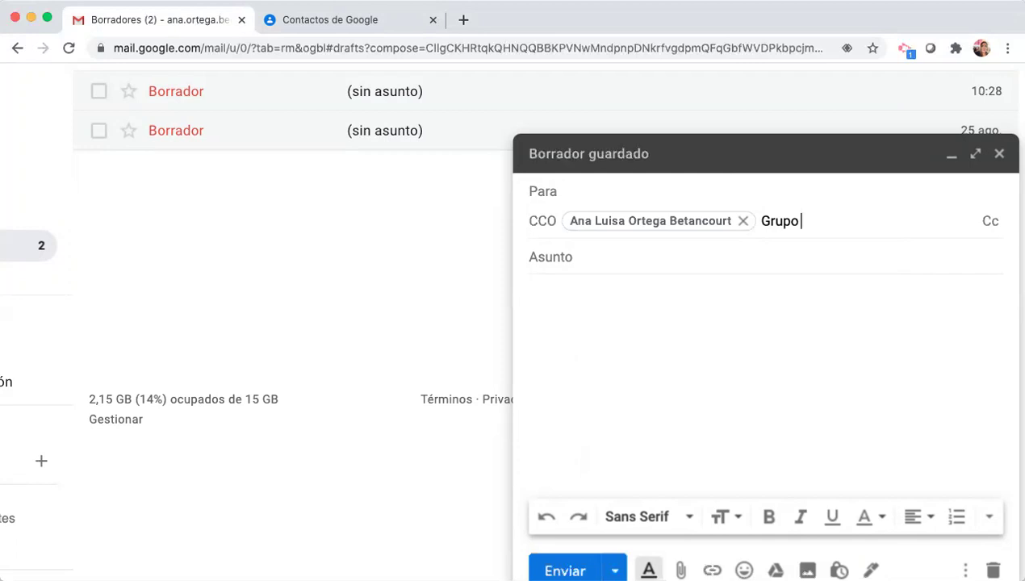
- Add a contact with a first name and Gmail address to Grupo 1-B, then return to the draft
{"action": "left_click", "coordinate": [339, 24]}
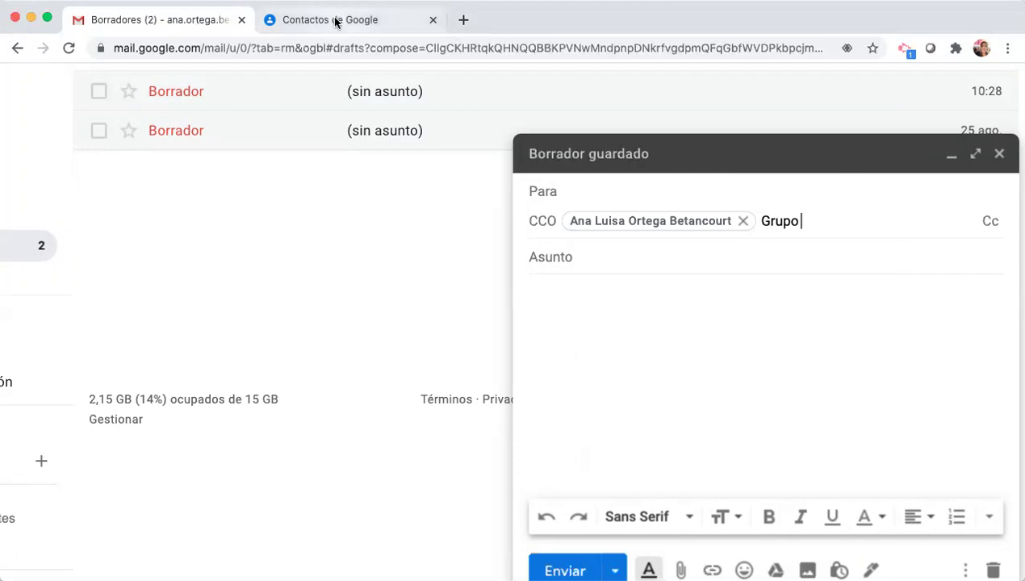
{"action": "left_click", "coordinate": [93, 373]}
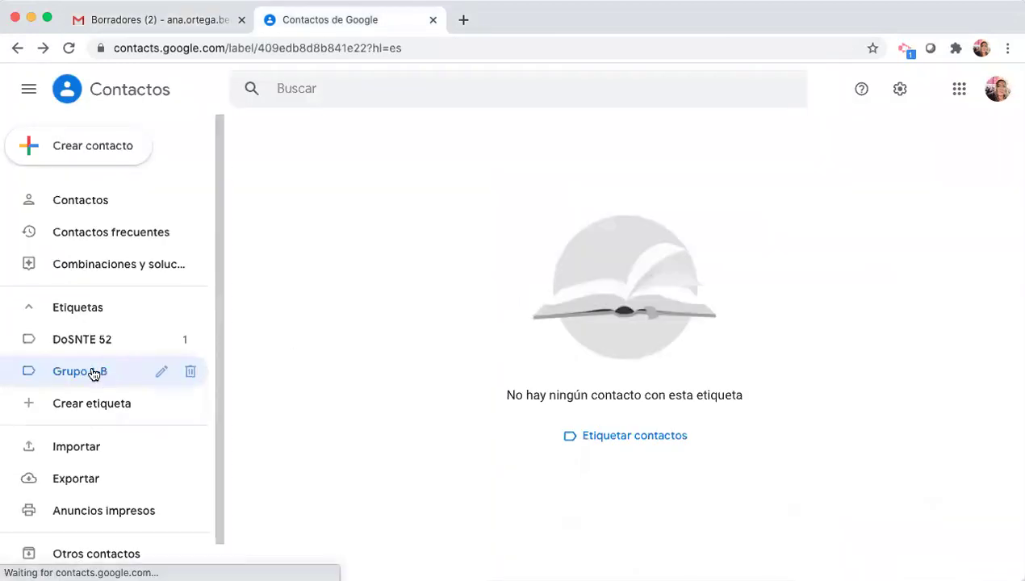
{"action": "left_click", "coordinate": [91, 152]}
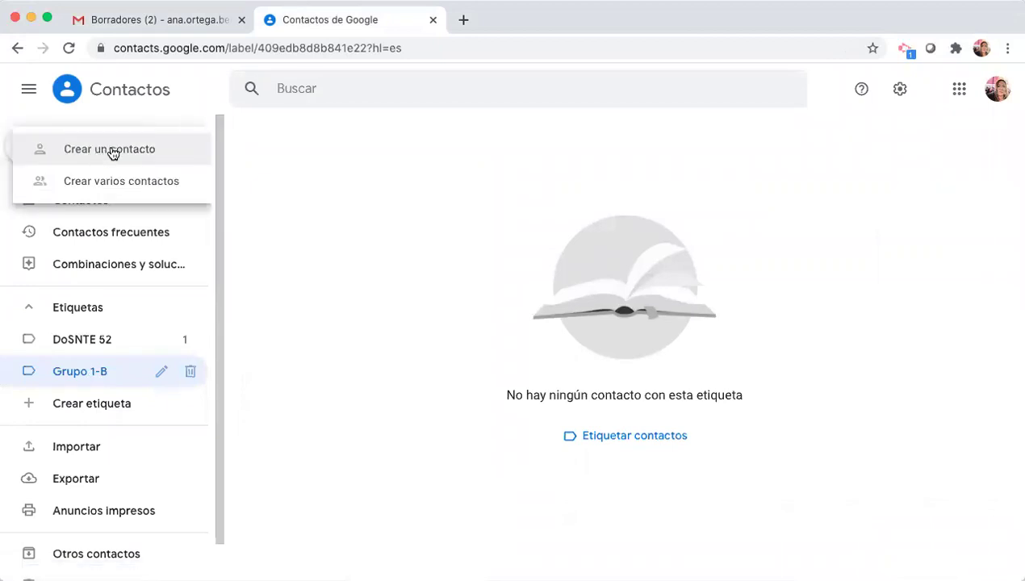
{"action": "left_click", "coordinate": [128, 150]}
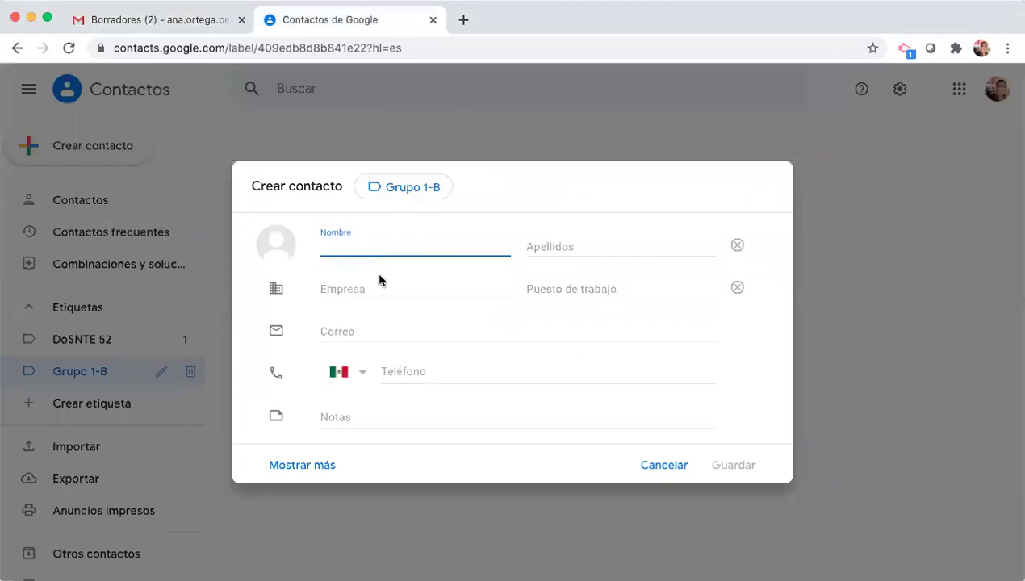
{"action": "type", "text": "Ana"}
{"action": "left_click", "coordinate": [347, 330]}
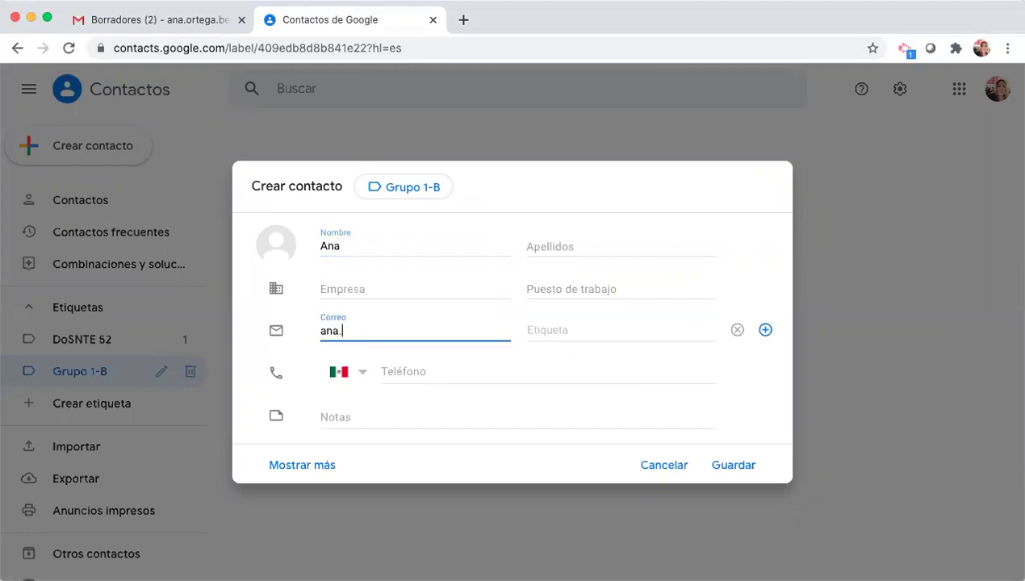
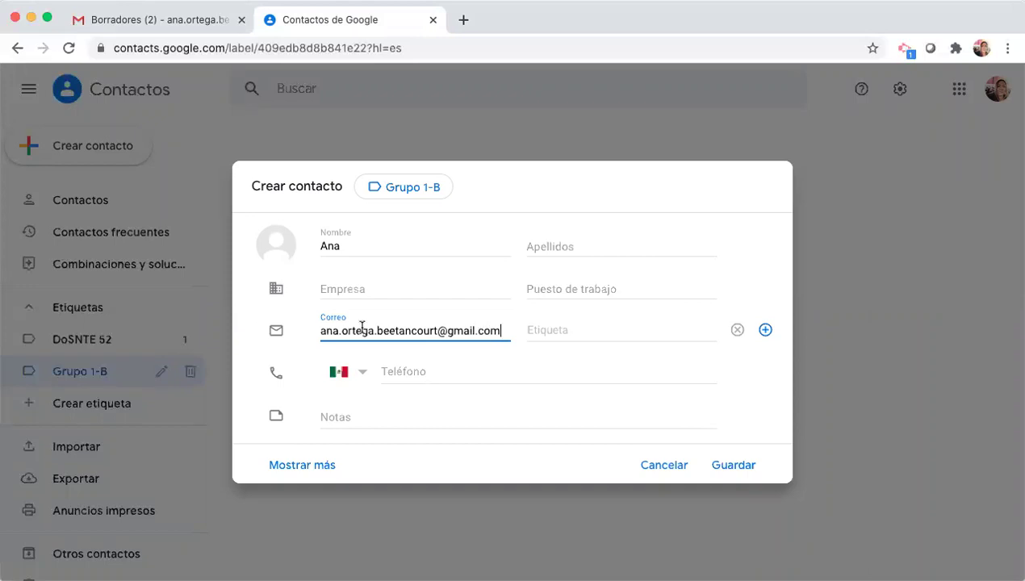
{"action": "left_click", "coordinate": [742, 468]}
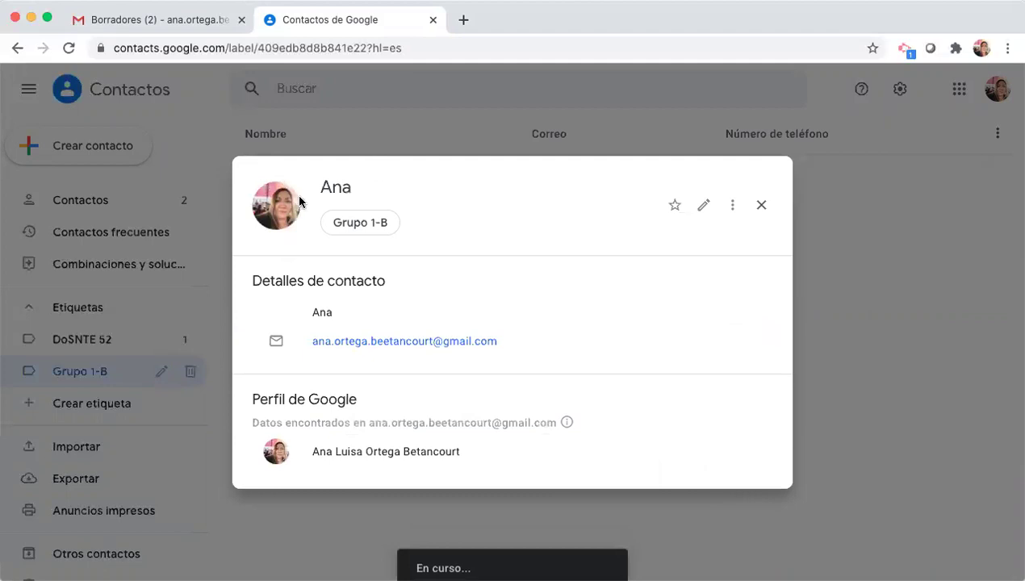
{"action": "left_click", "coordinate": [171, 26]}
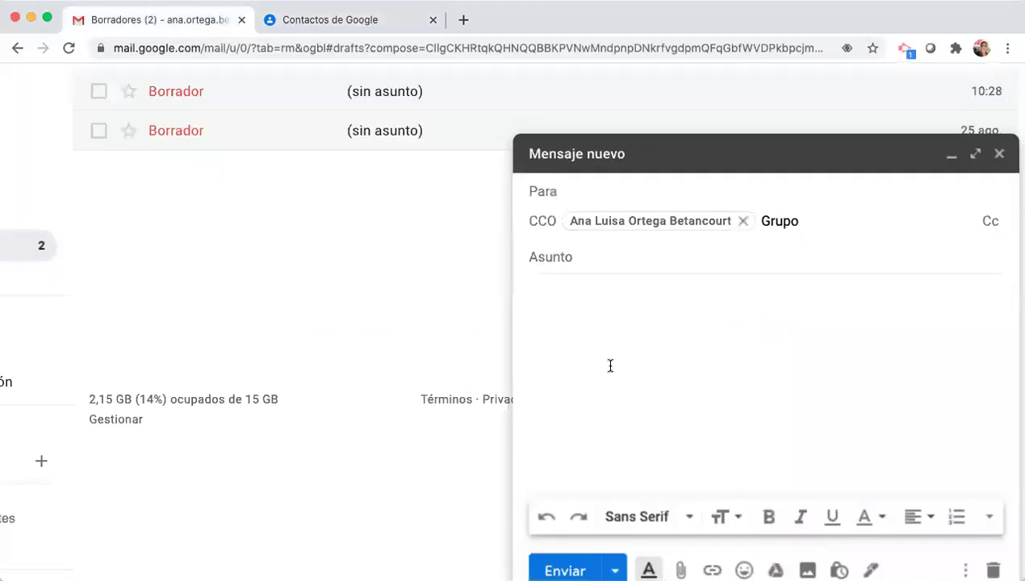
- Add the Grupo 1-B group to BCC and type a second recipient's e-mail address
{"action": "key", "text": "BackSpace"}
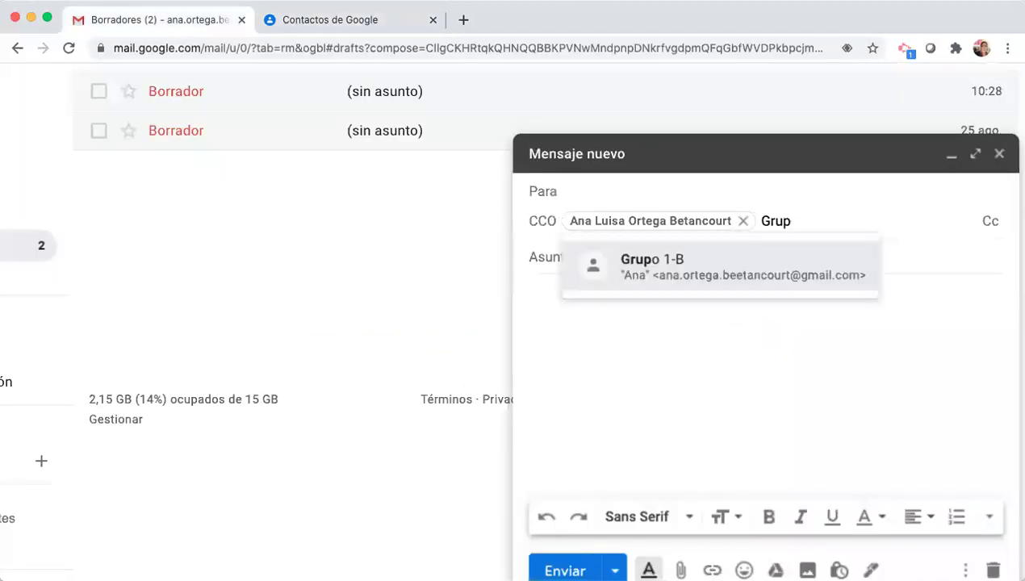
{"action": "left_click", "coordinate": [775, 278]}
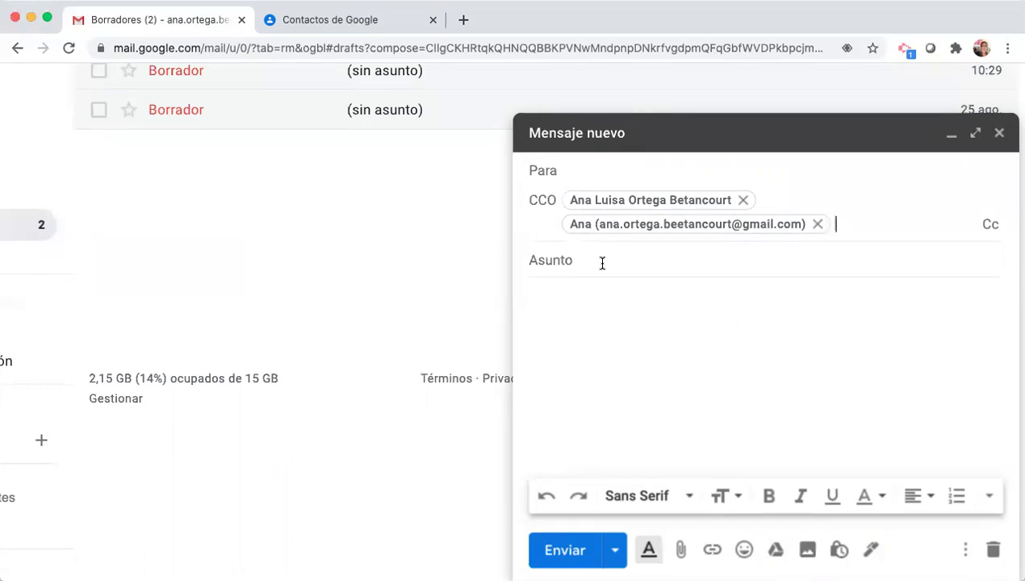
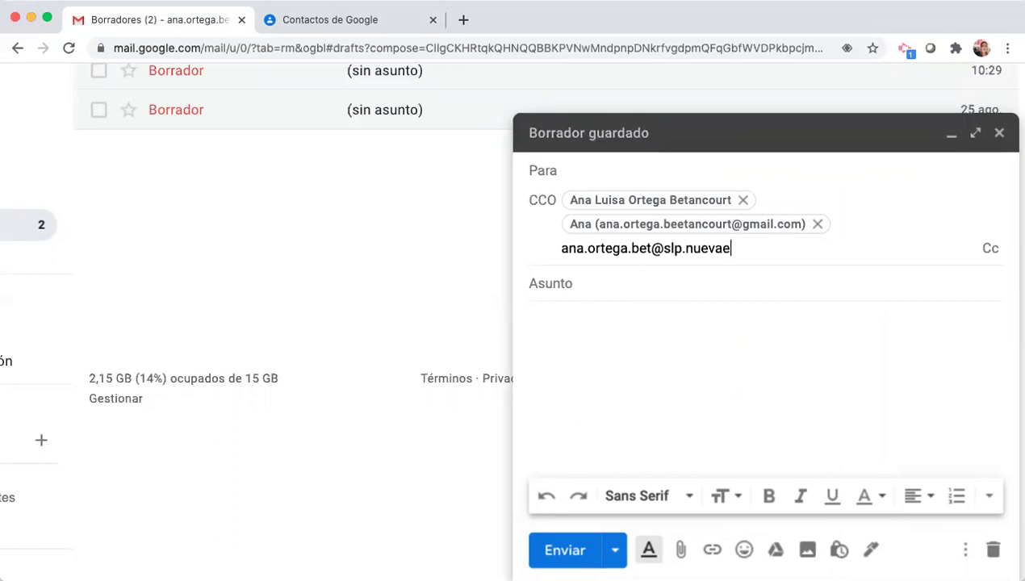
- Confirm the second BCC address, send the message with subject and body 'Prueba', and open Recibidos
{"action": "left_click", "coordinate": [639, 298]}
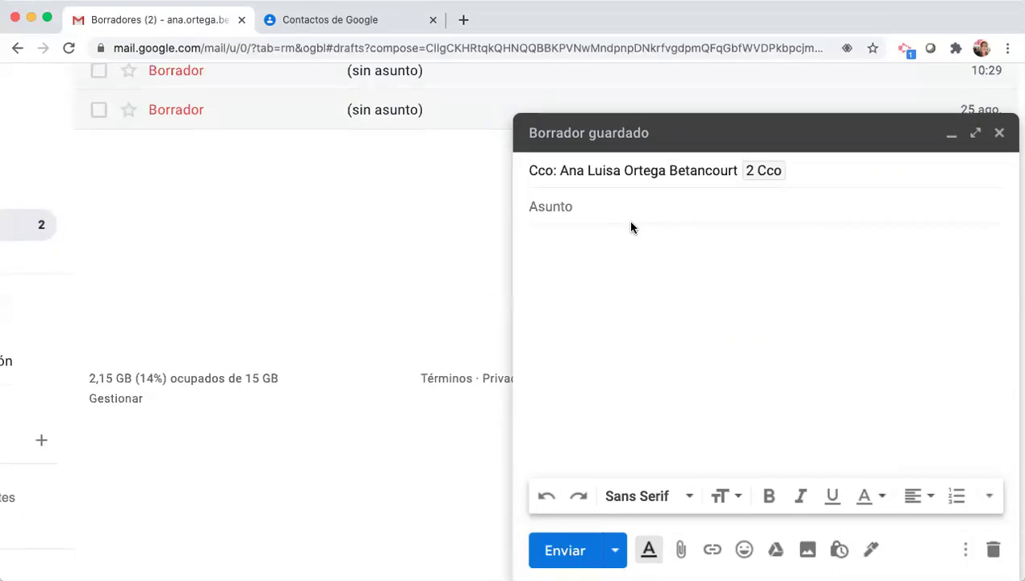
{"action": "type", "text": "Prueba"}
{"action": "left_click", "coordinate": [608, 283]}
{"action": "type", "text": "Prueba"}
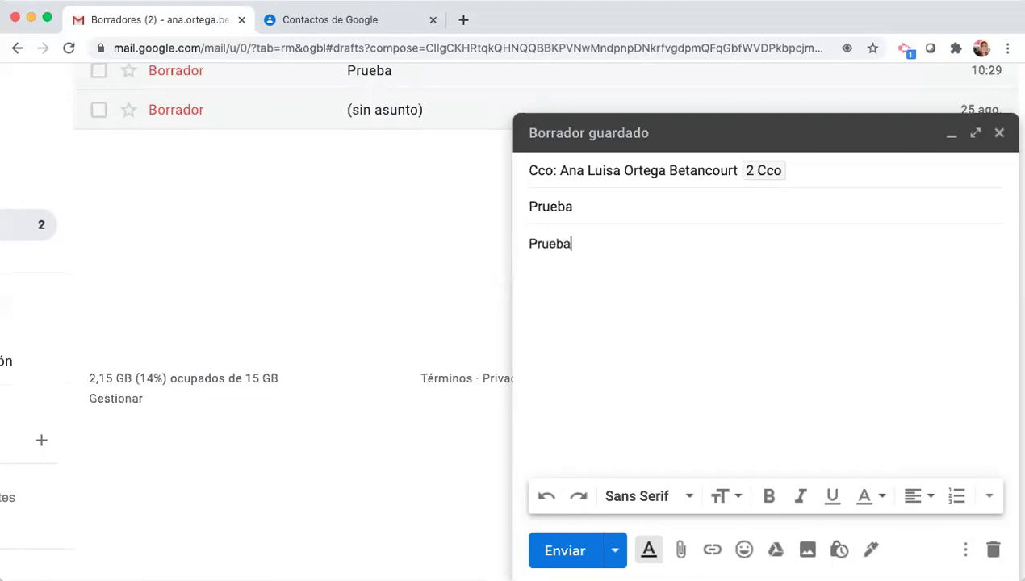
{"action": "left_click", "coordinate": [577, 553]}
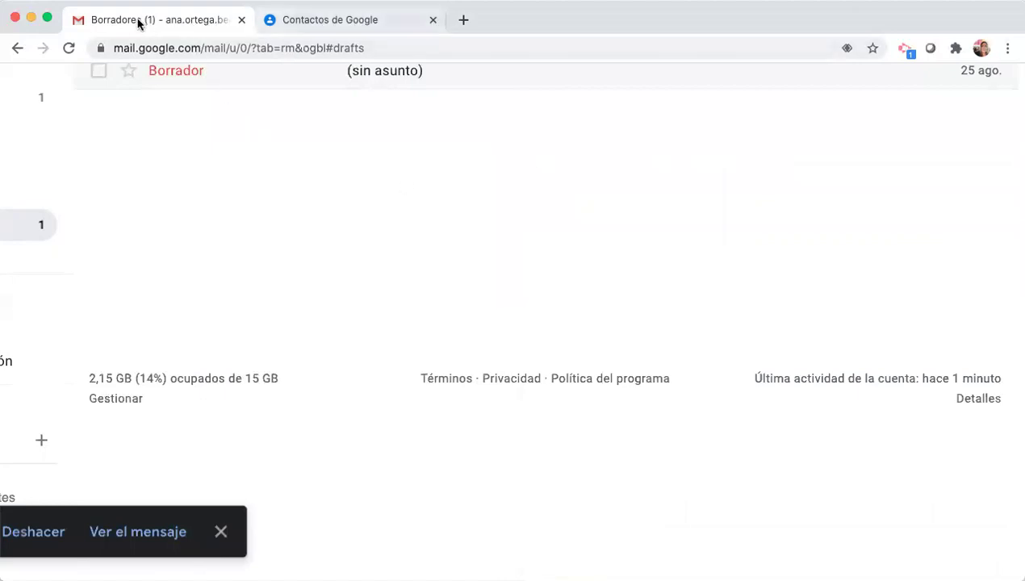
{"action": "scroll", "coordinate": [105, 192], "scroll_direction": "up", "scroll_amount": 2}
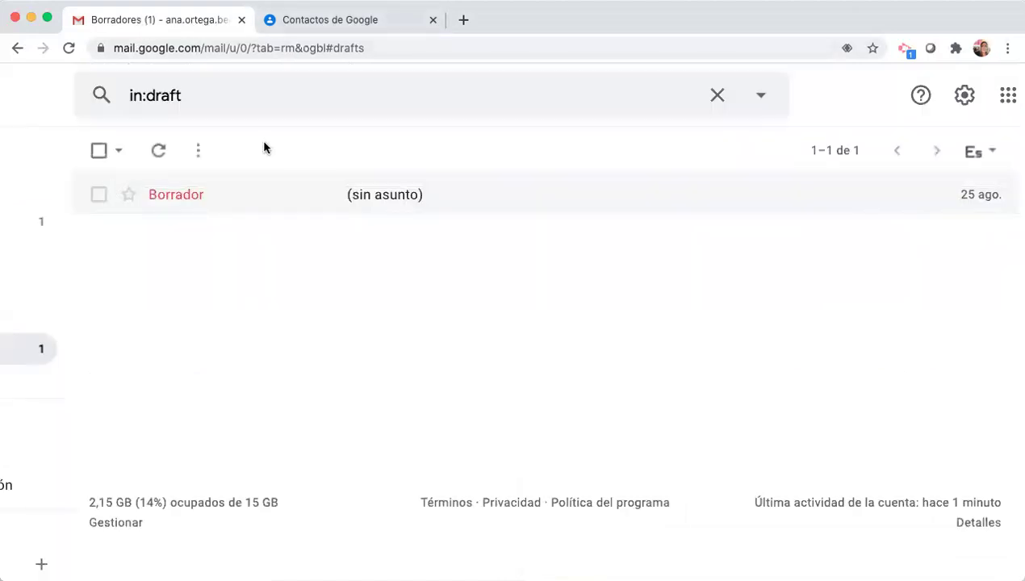
{"action": "scroll", "coordinate": [264, 148], "scroll_direction": "left", "scroll_amount": 4}
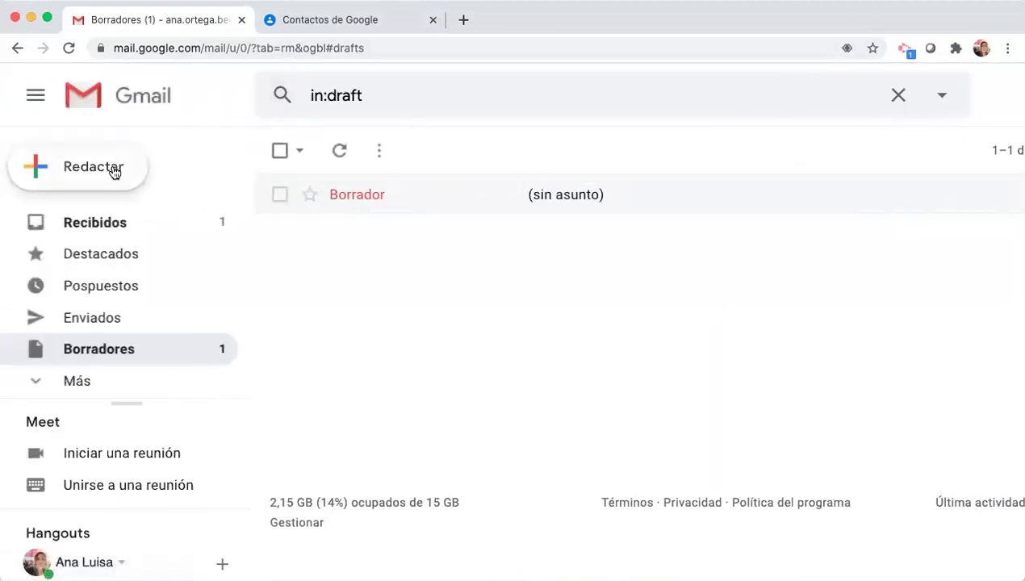
{"action": "left_click", "coordinate": [112, 224]}
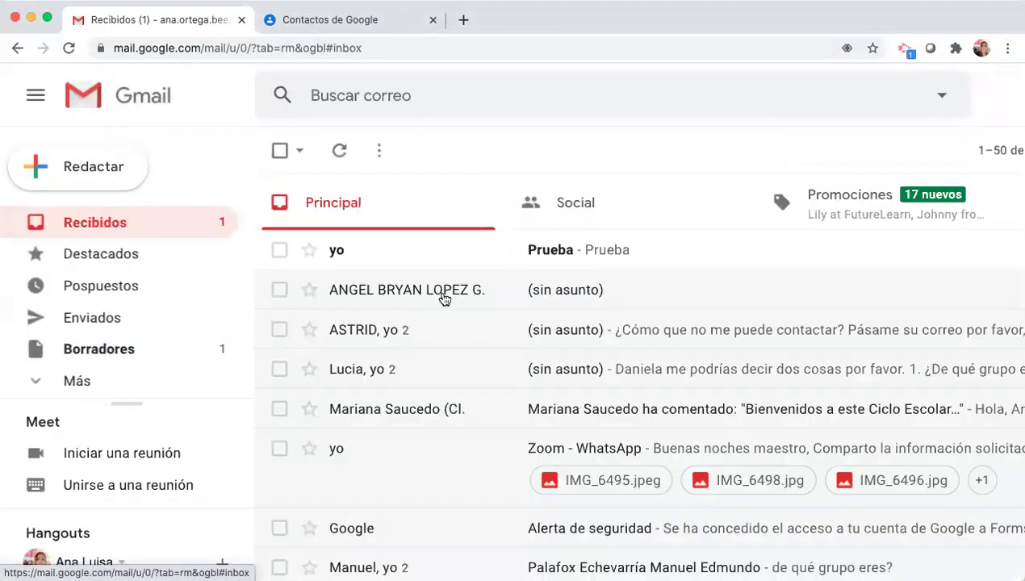
- Open the received 'Prueba' email to check its Bcc recipients, then go to Google Contacts
{"action": "left_click", "coordinate": [569, 246]}
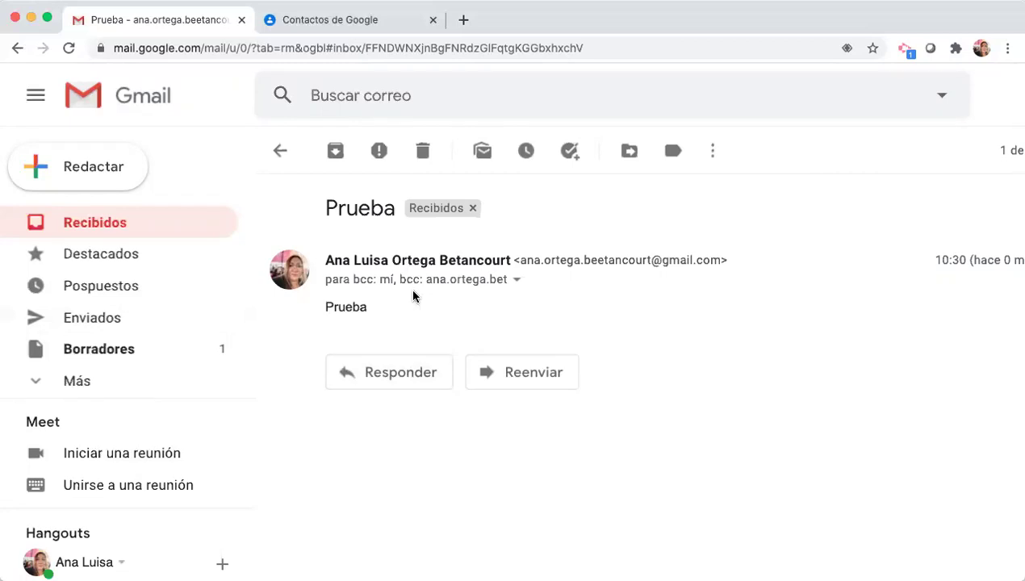
{"action": "left_click", "coordinate": [369, 22]}
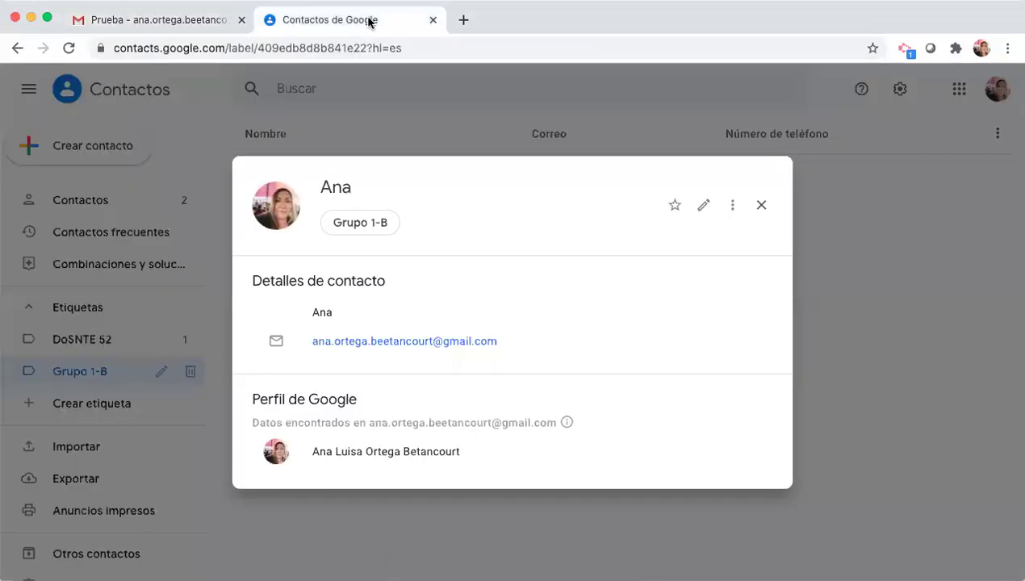
- Close the contact card and delete the Grupo 1-B label along with all its contacts
{"action": "left_click", "coordinate": [761, 207]}
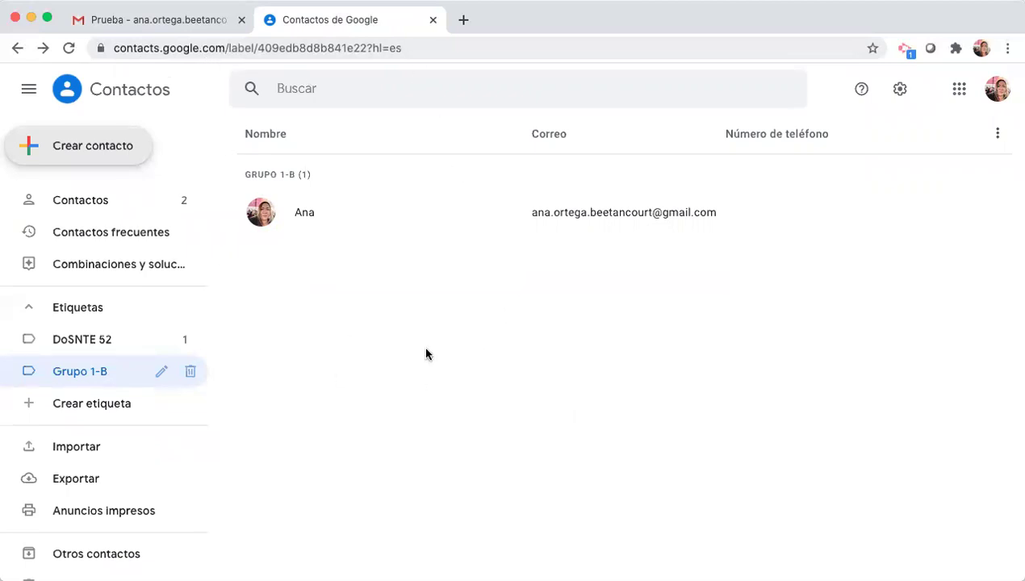
{"action": "left_click", "coordinate": [190, 373]}
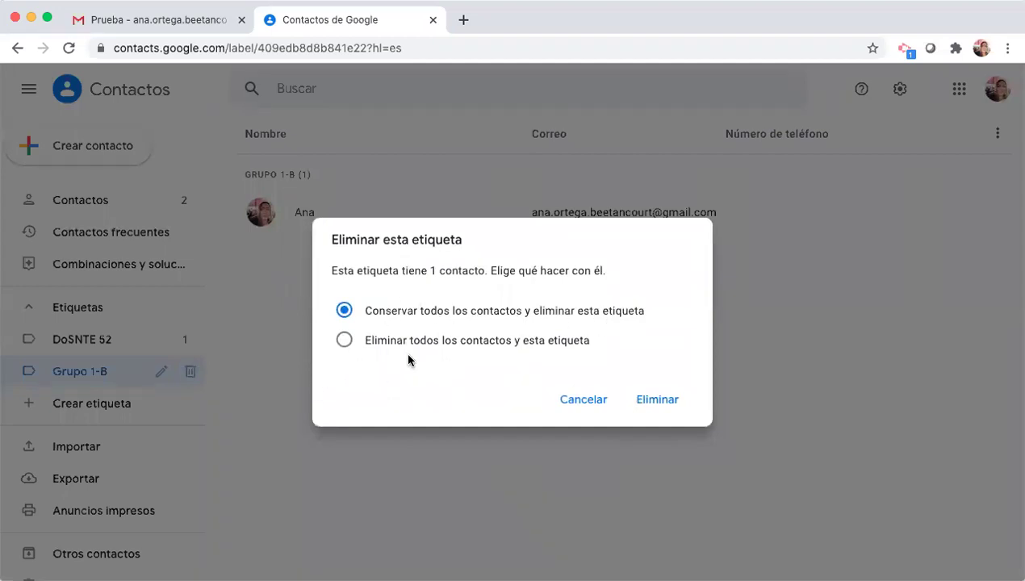
{"action": "left_click", "coordinate": [343, 340]}
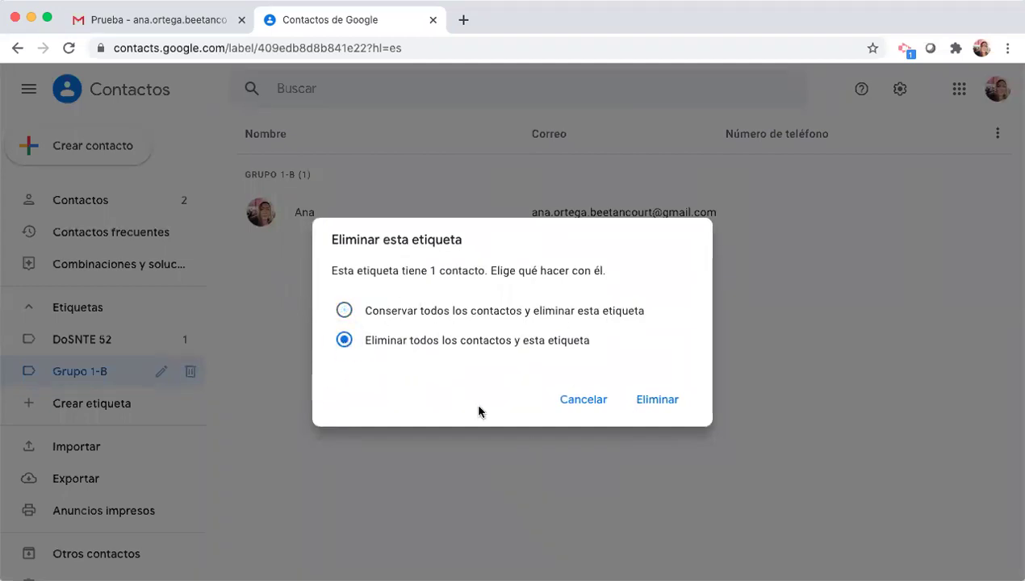
{"action": "left_click", "coordinate": [654, 404]}
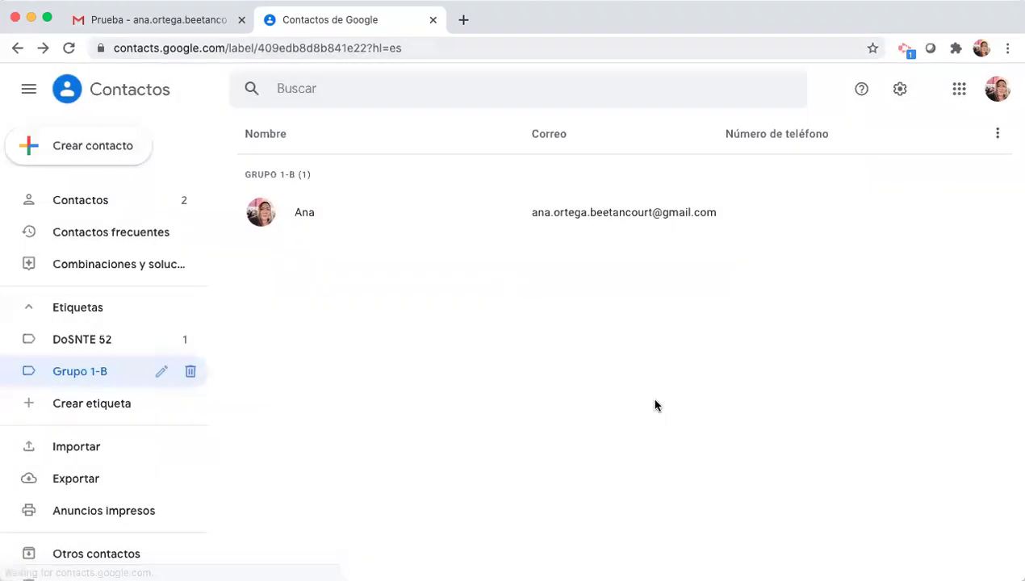
- Delete the DoSNTE 52 label choosing 'Eliminar todos los contactos y esta etiqueta'
{"action": "mouse_move", "coordinate": [142, 339]}
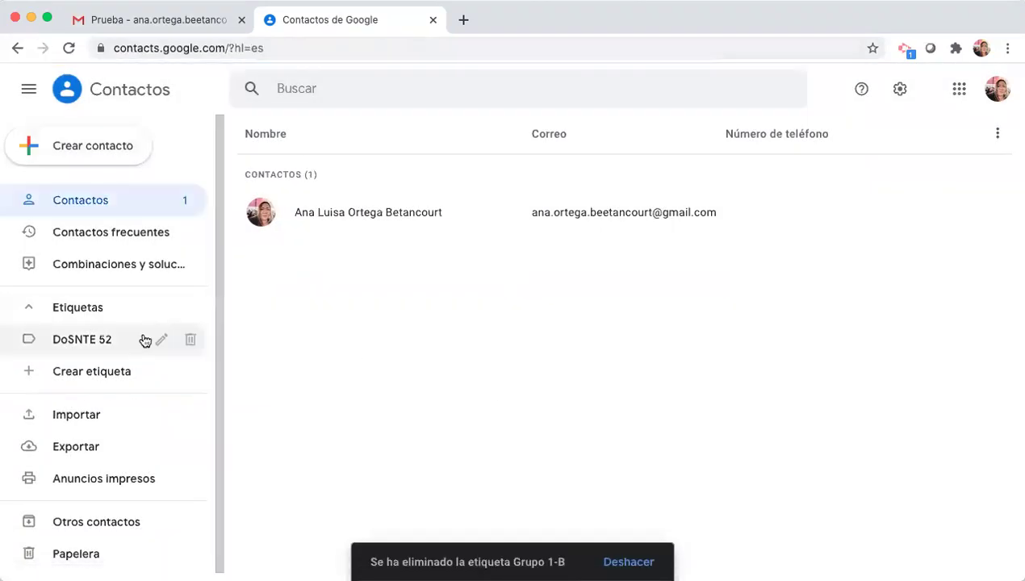
{"action": "left_click", "coordinate": [190, 343]}
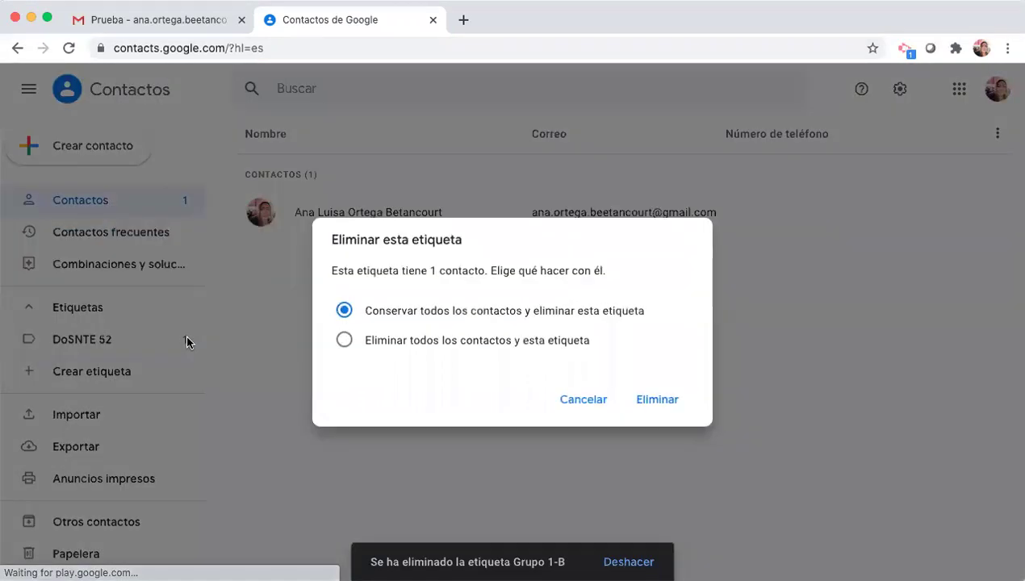
{"action": "left_click", "coordinate": [344, 341]}
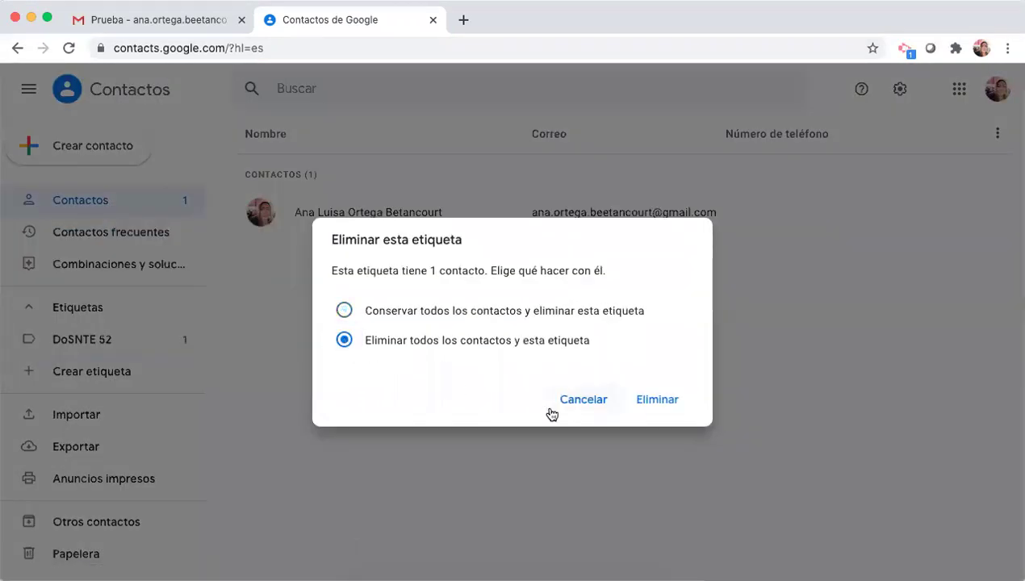
{"action": "left_click", "coordinate": [661, 401]}
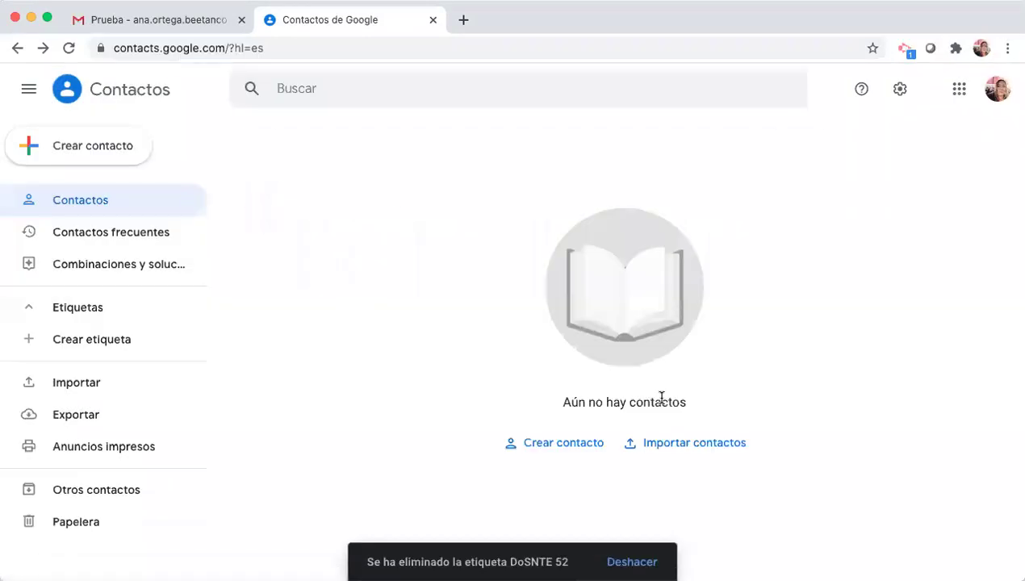